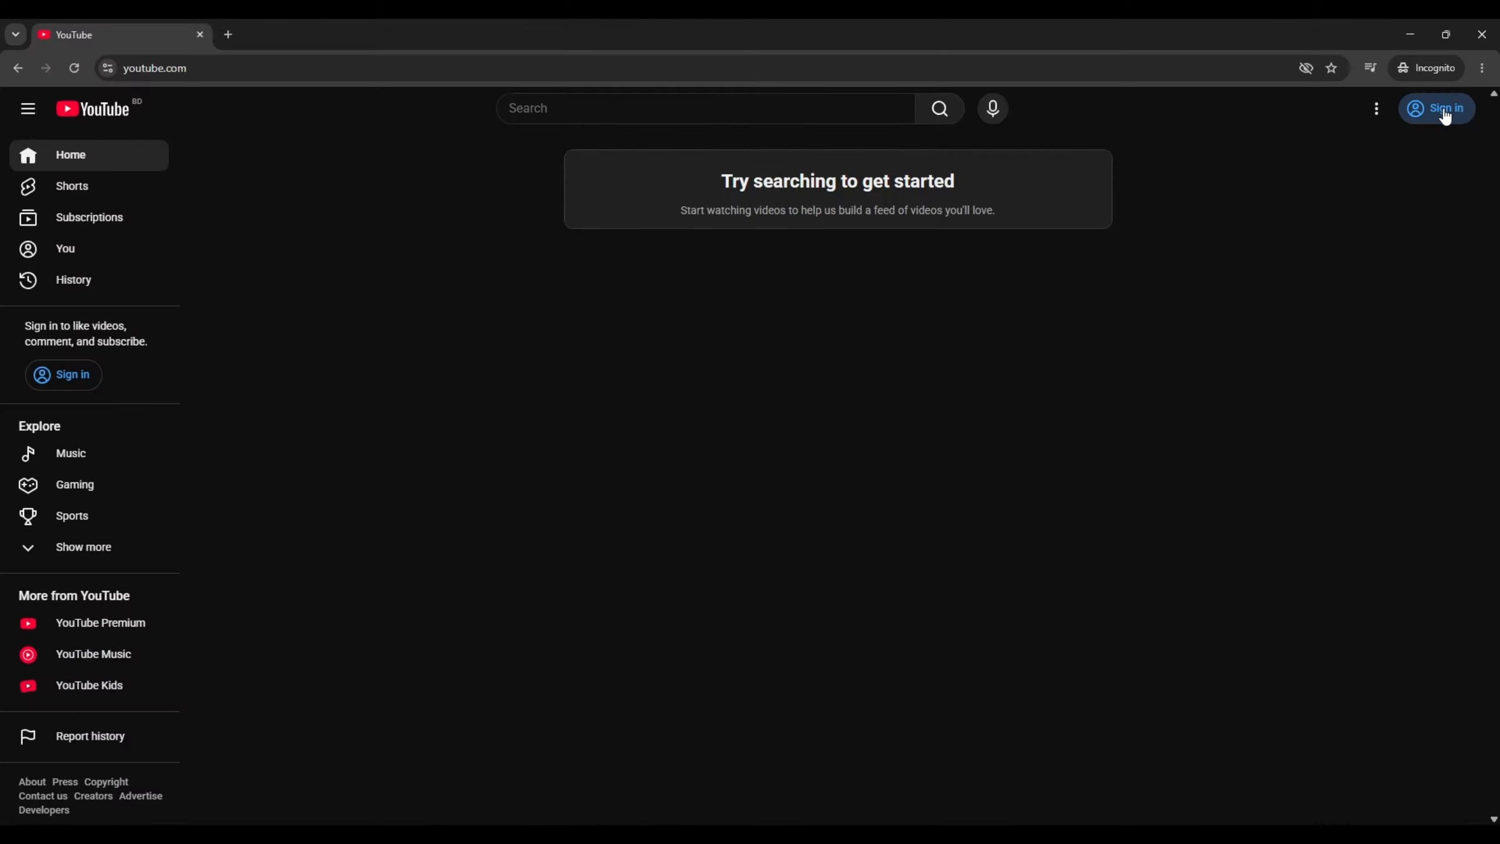
Start signing up for a Google account for work or business with a free Gmail address
click(1433, 125)
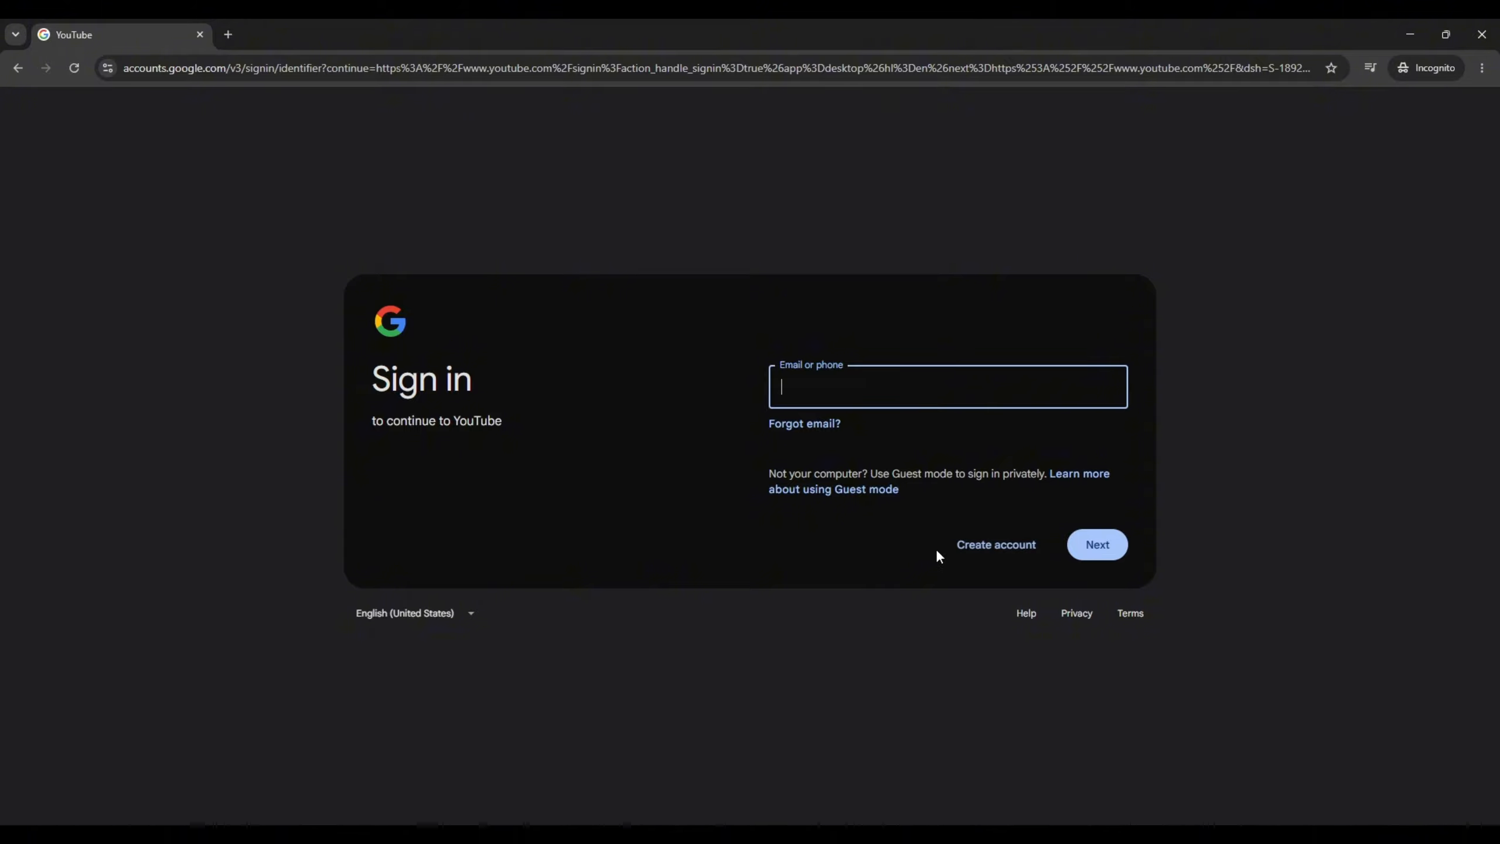
click(978, 548)
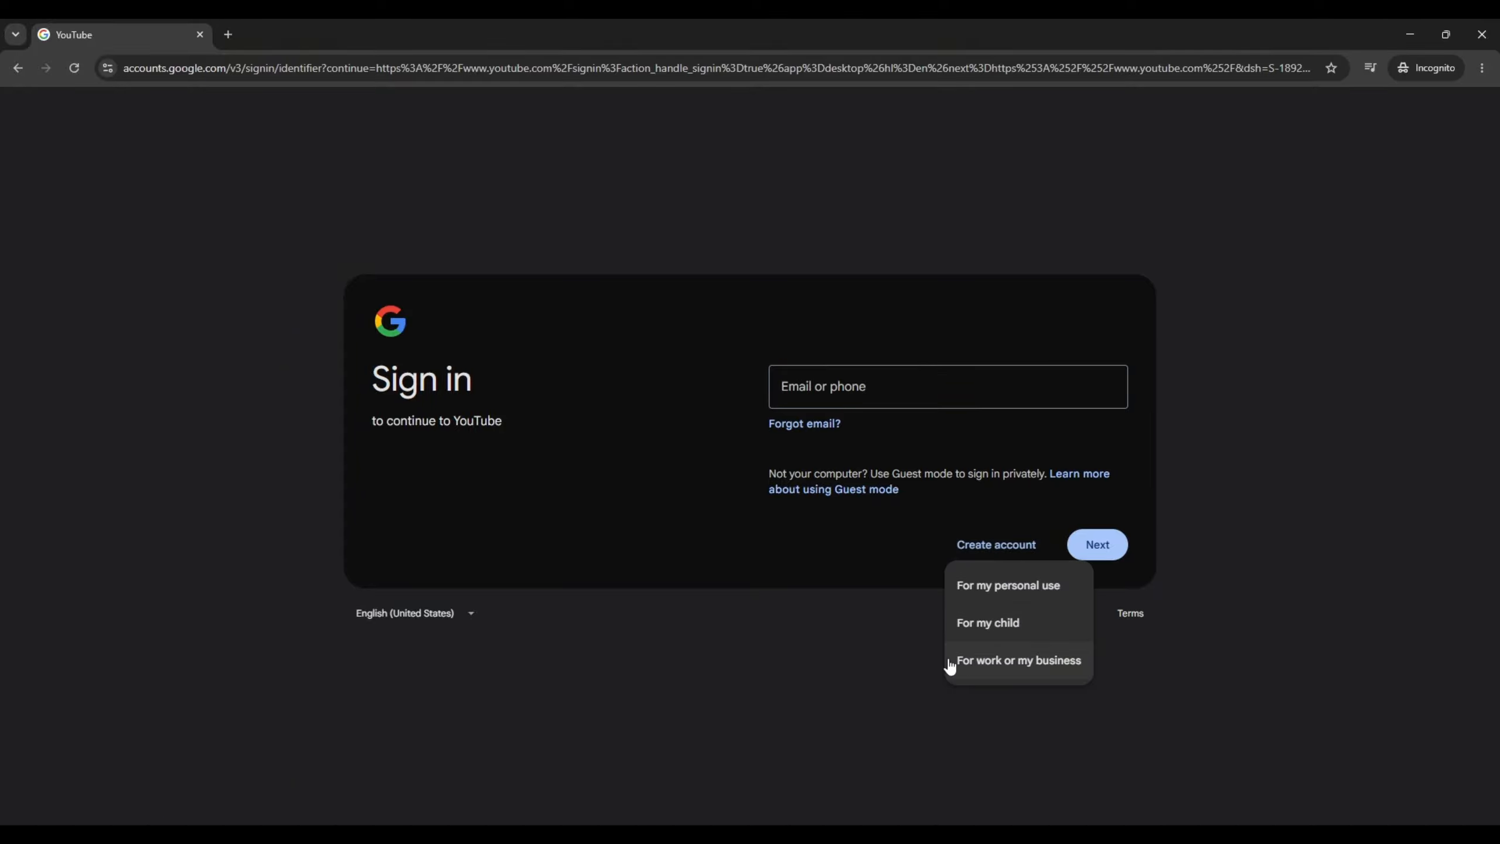
click(996, 679)
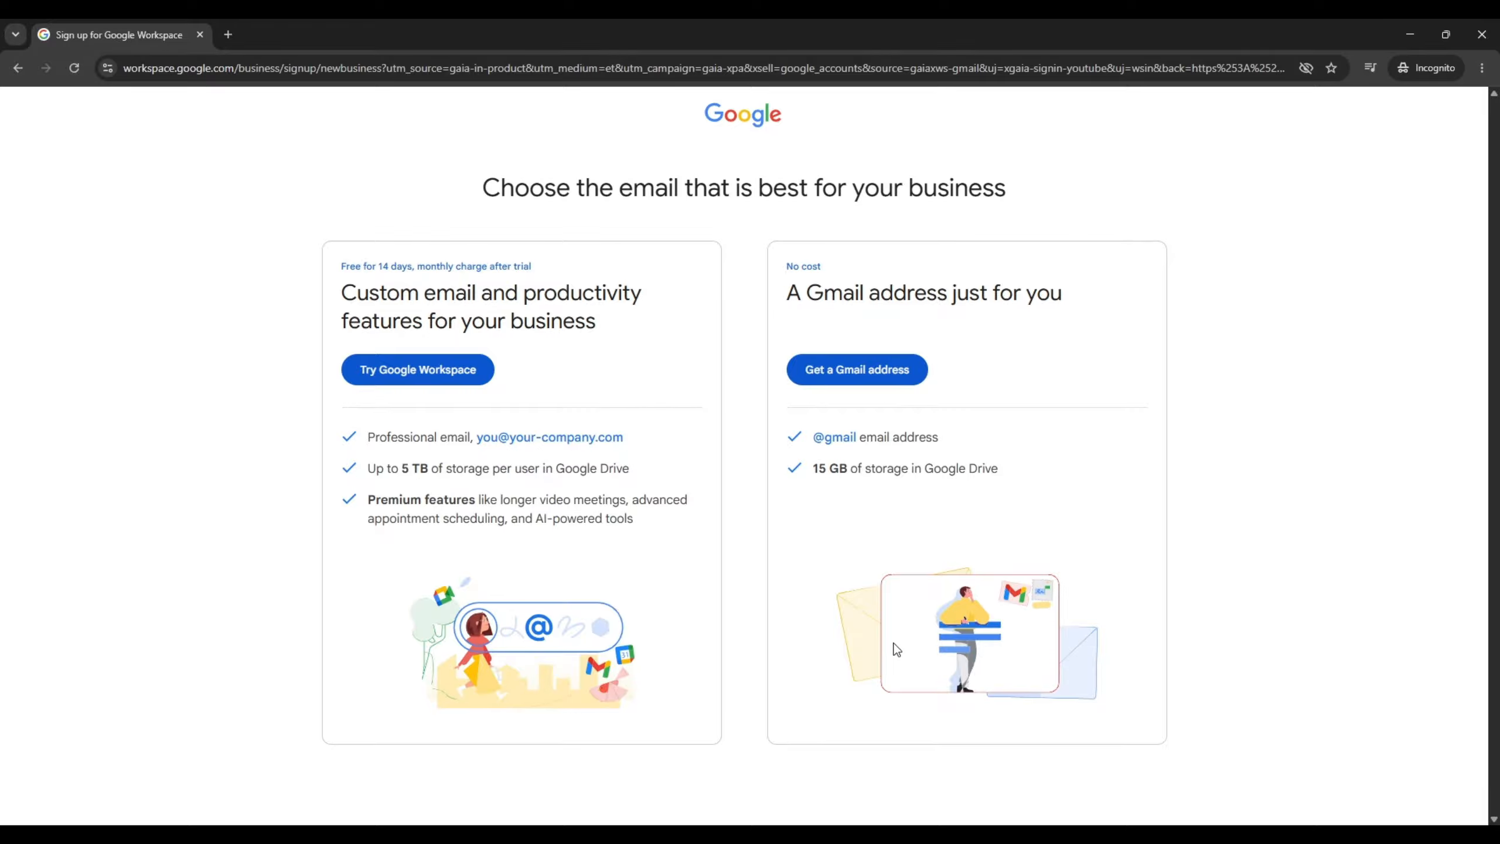
click(856, 373)
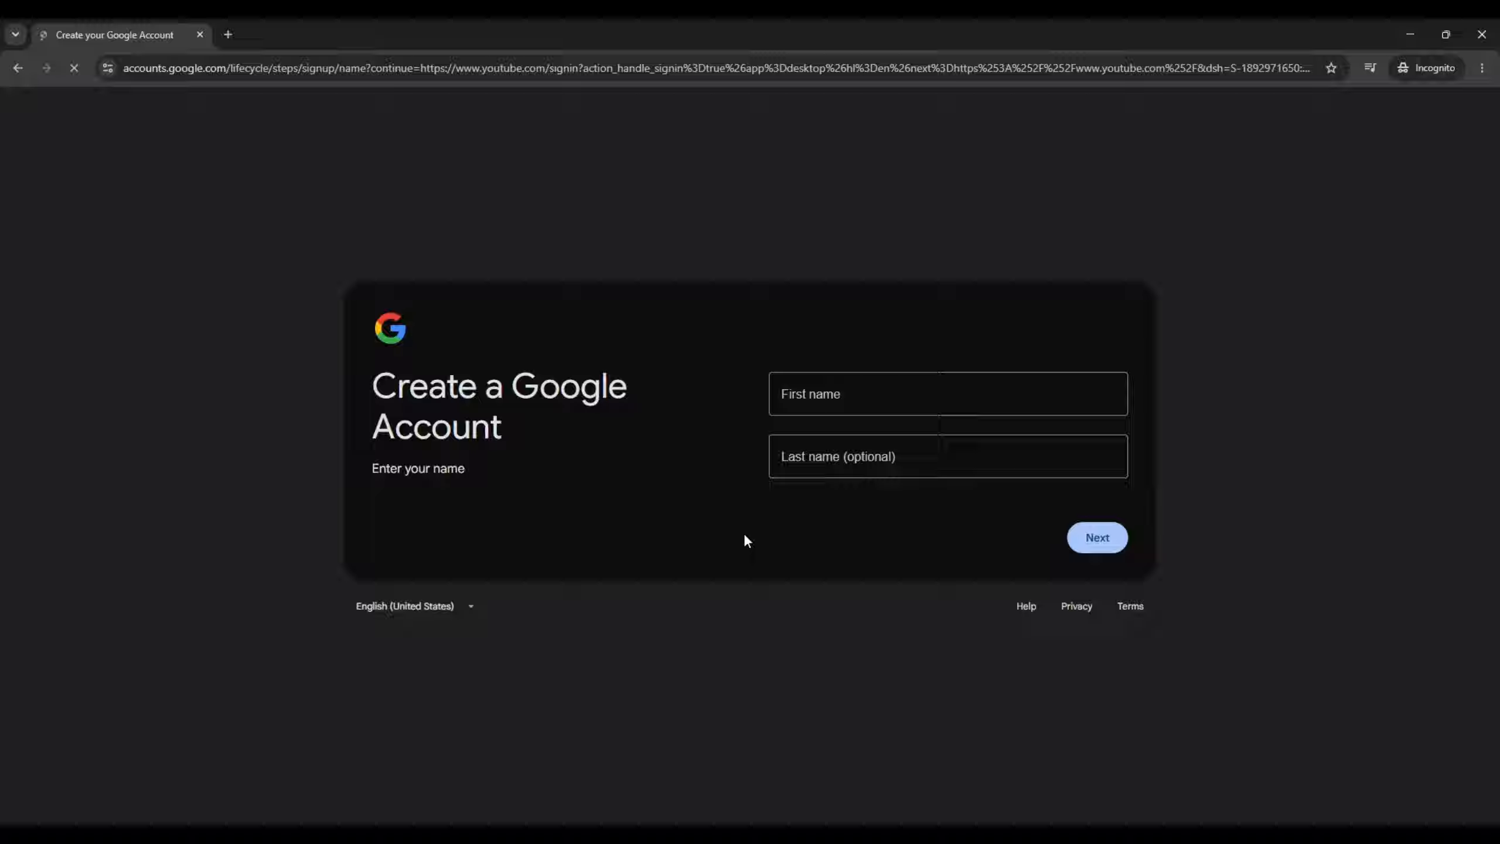
click(838, 402)
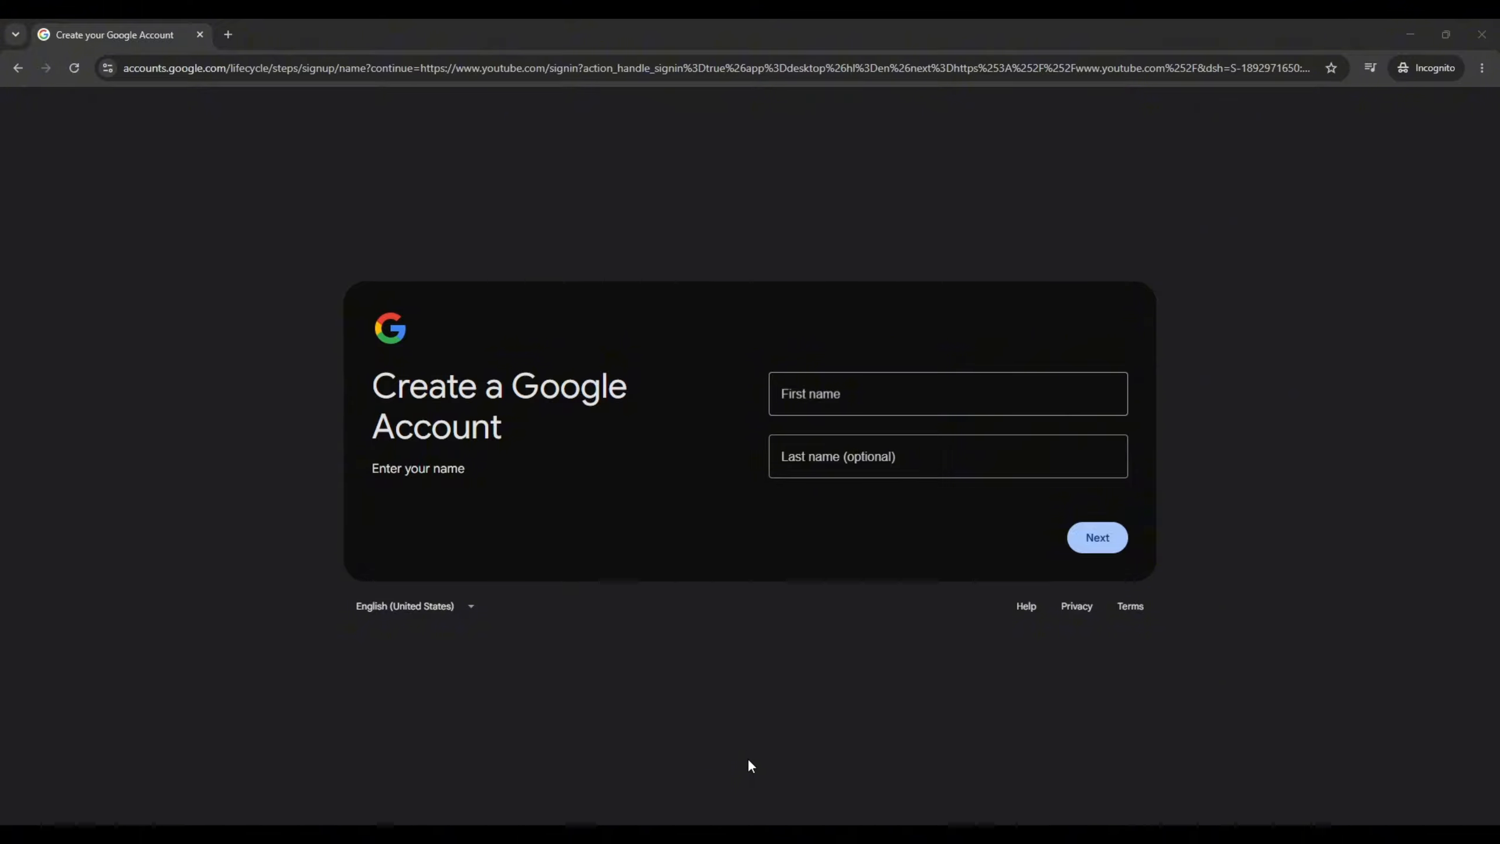
Fill in the account's date of birth, set the gender to Male and submit the basic information
click(826, 385)
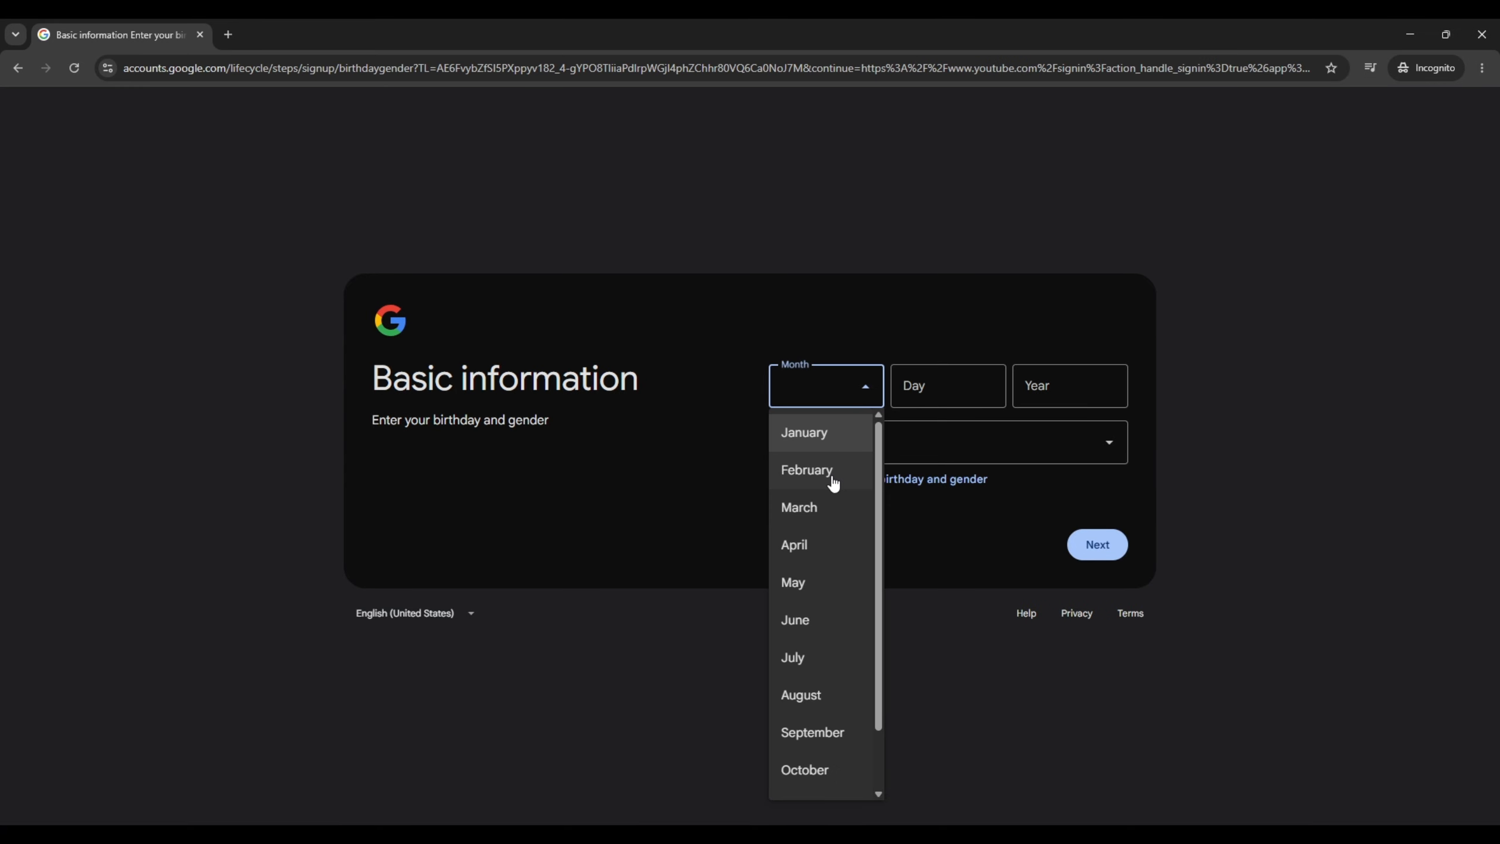
click(804, 431)
click(924, 387)
text(01)
click(1057, 388)
text(1000)
click(975, 442)
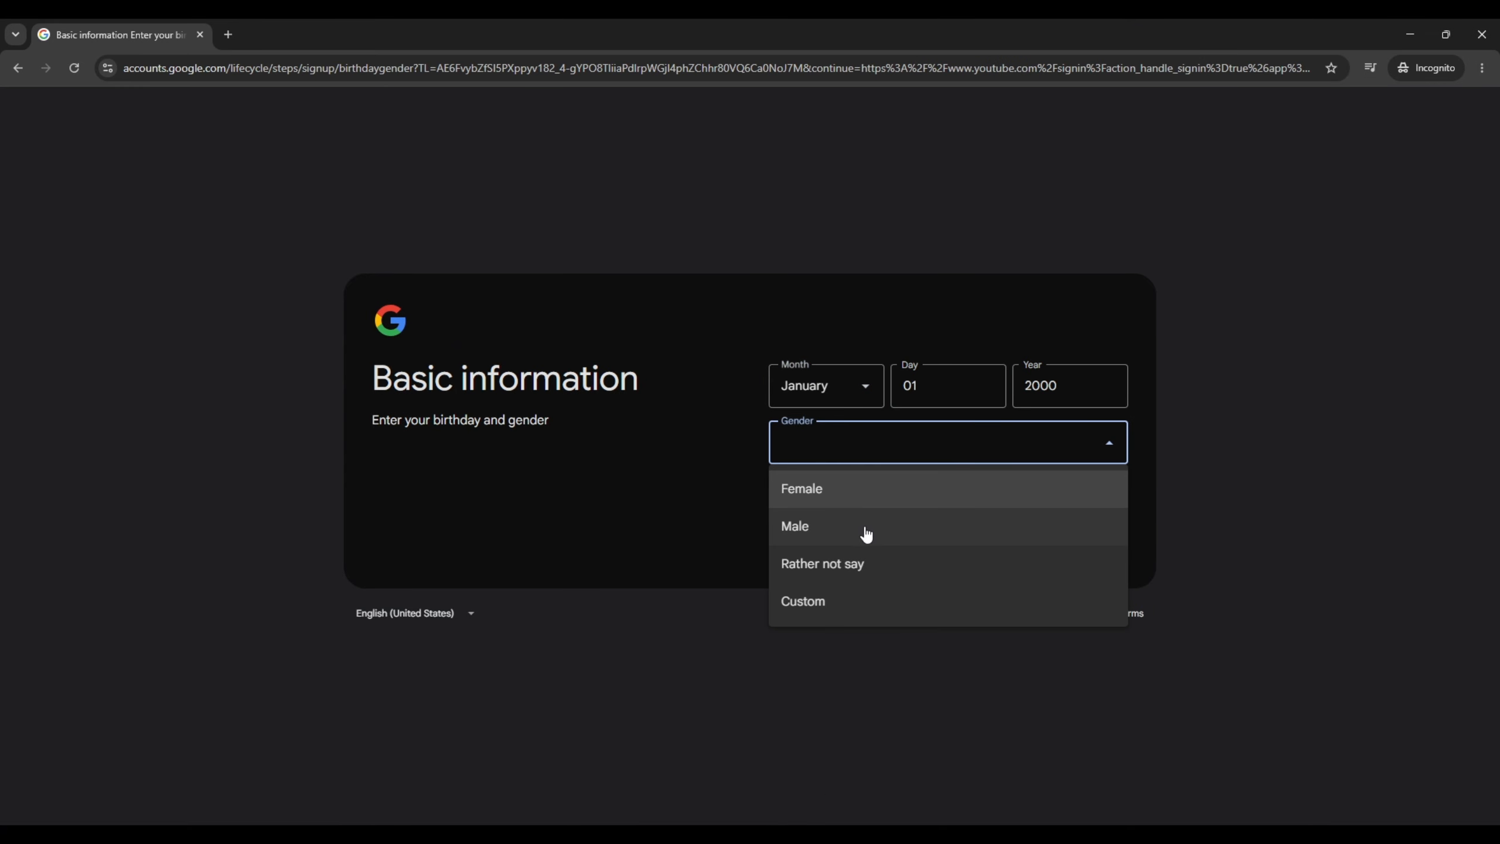
click(864, 533)
key(Return)
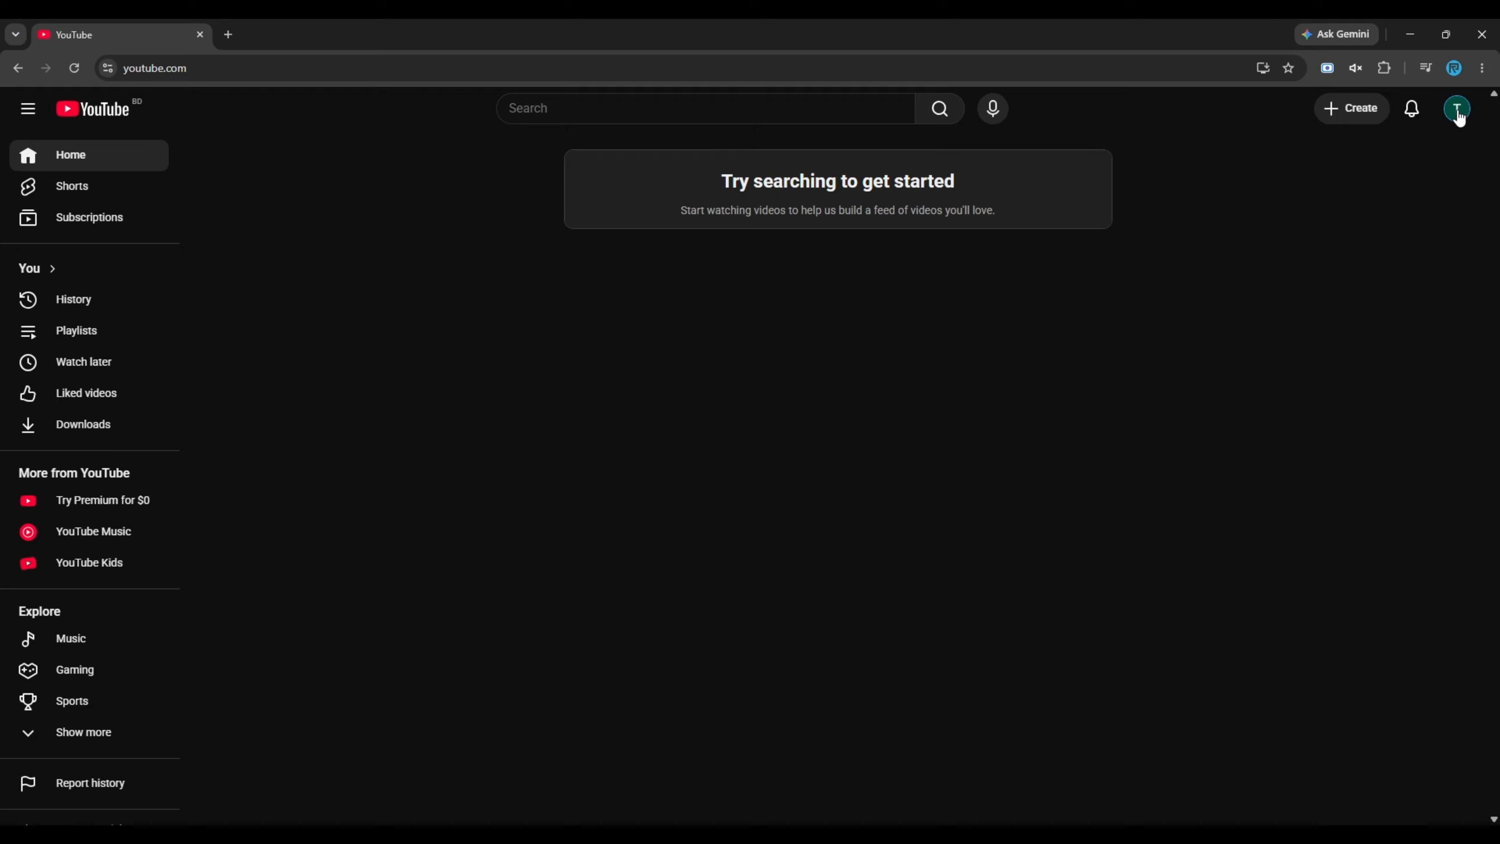
Start creating a YouTube channel and name it Tech Hustle
click(1459, 116)
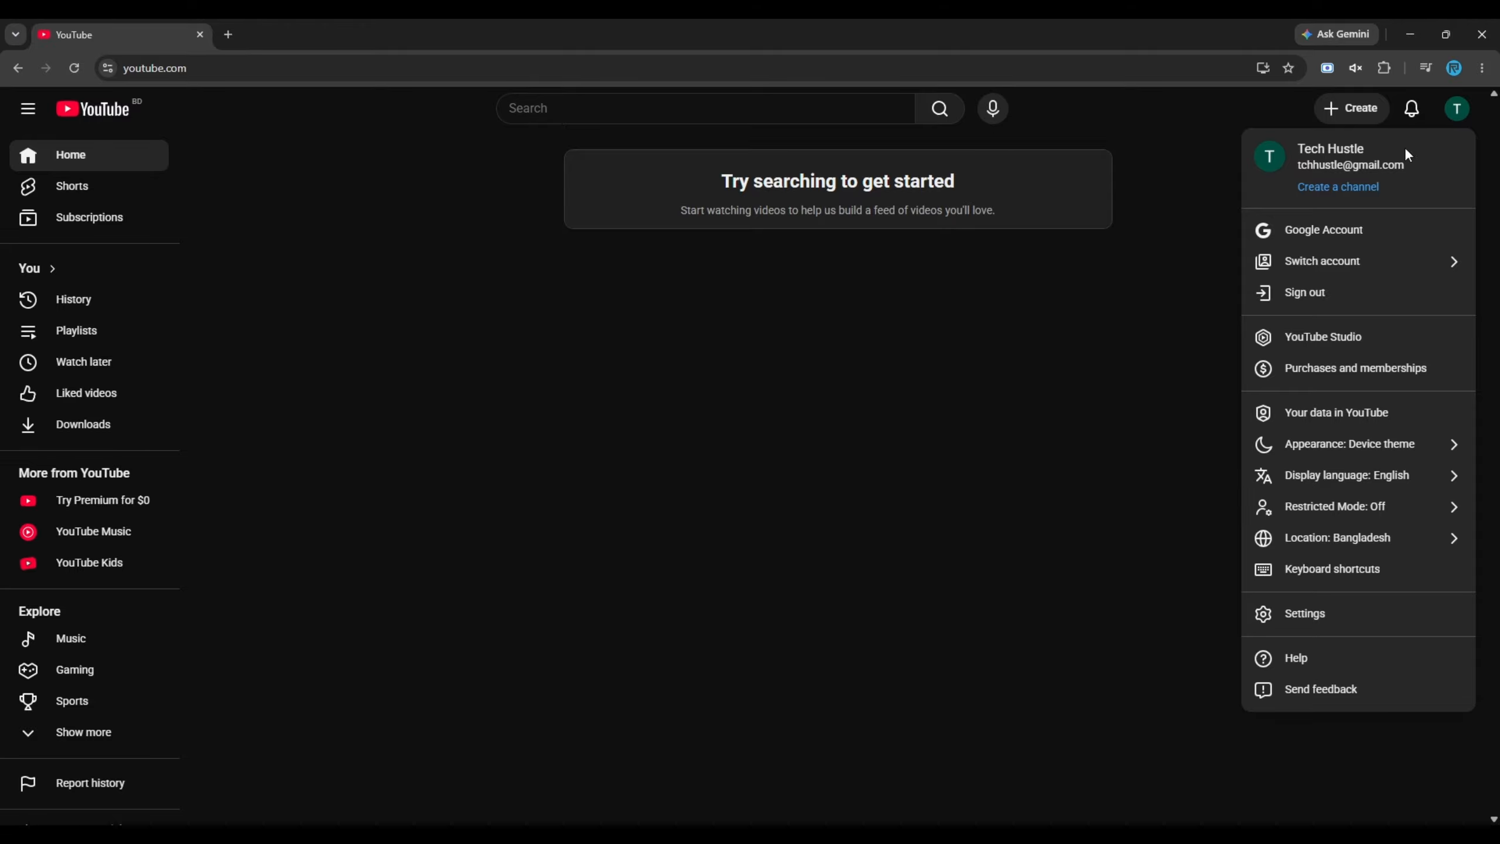
click(1323, 188)
text(Tech)
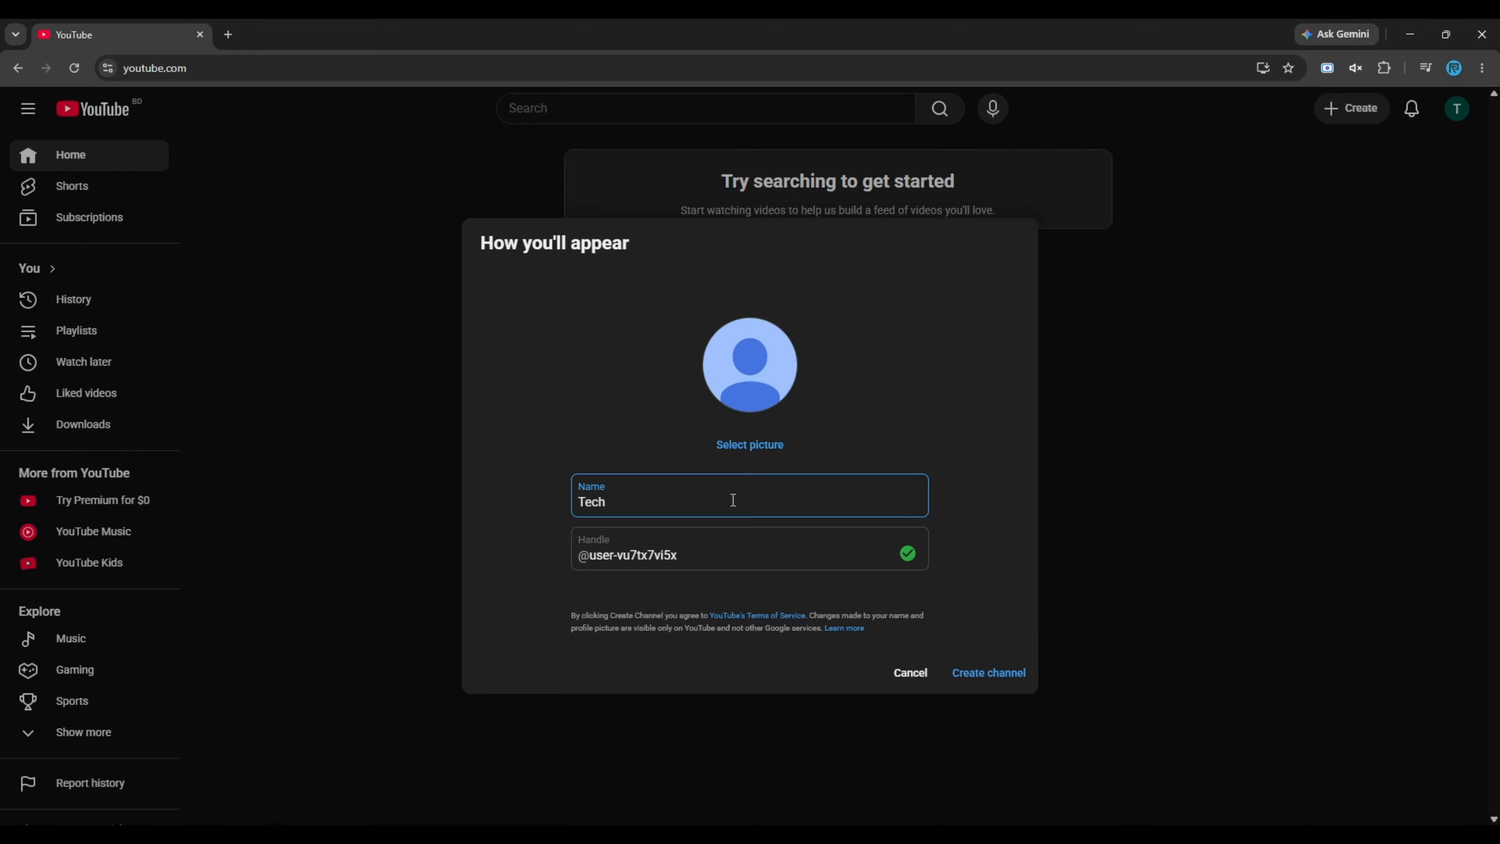
text(Hus)
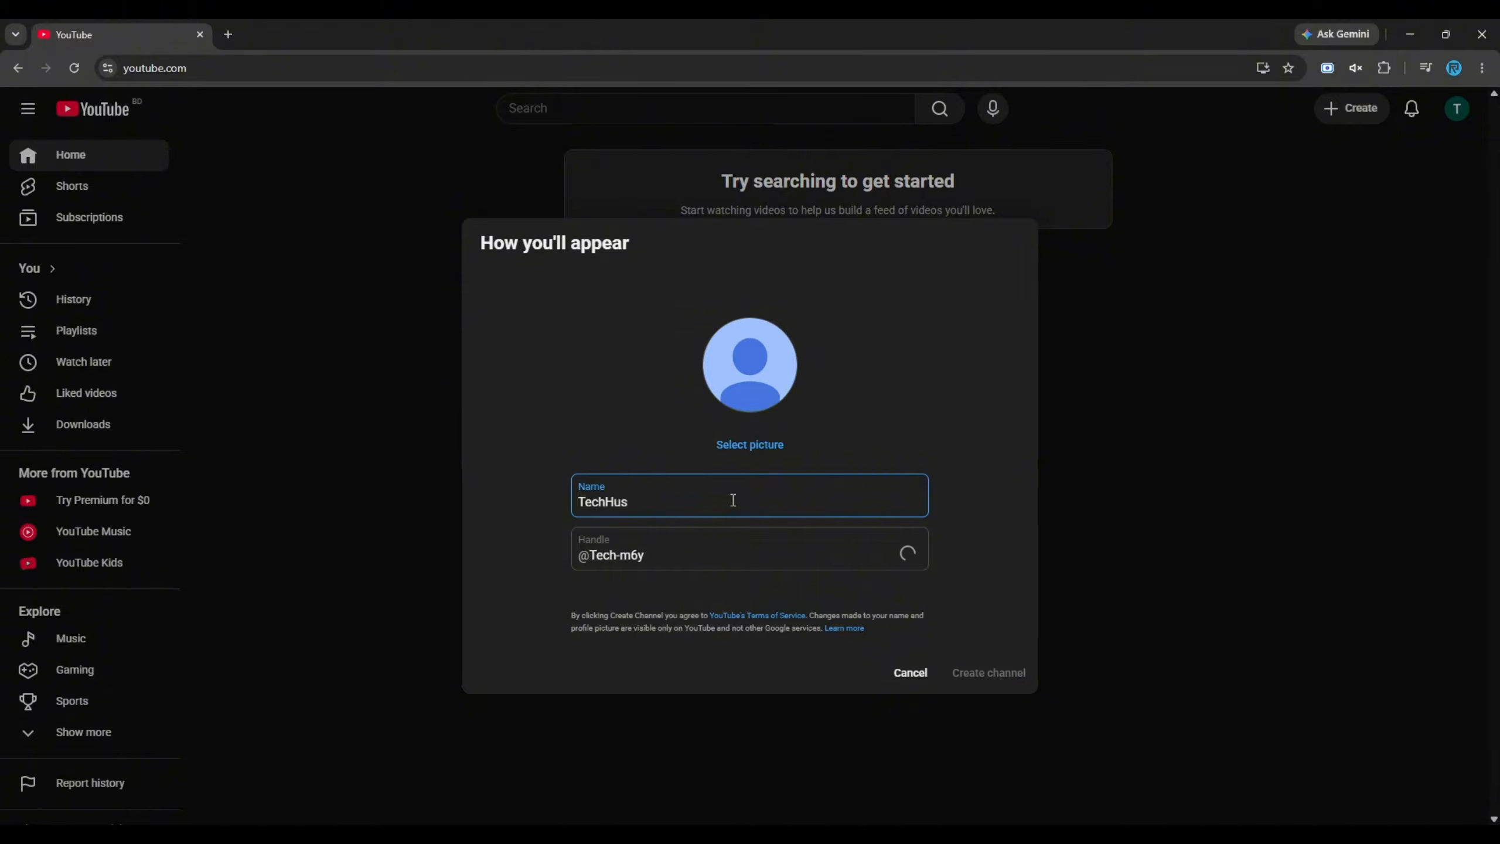
text(tle)
click(605, 499)
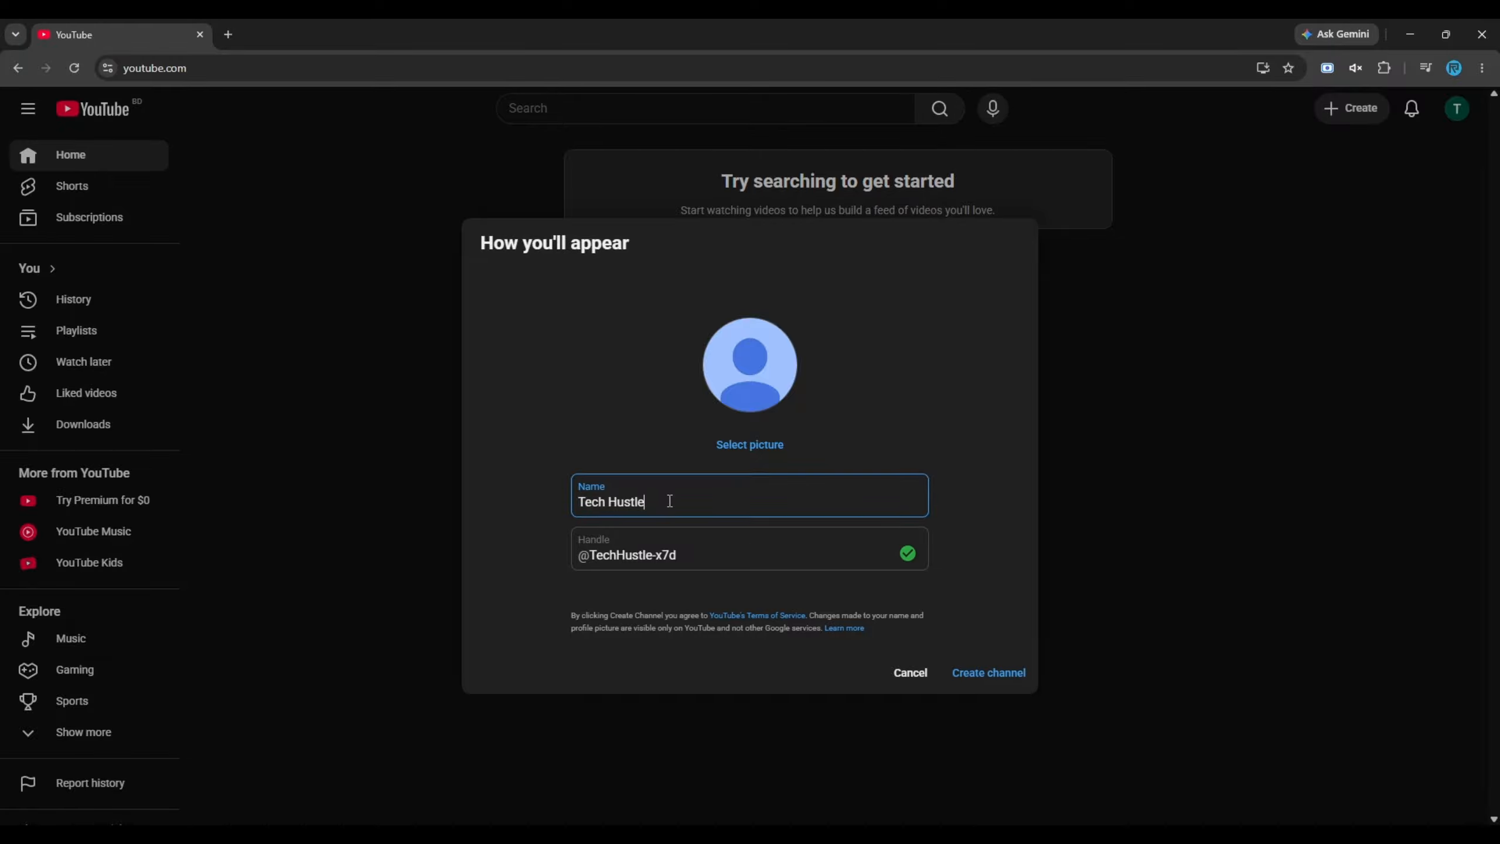
click(757, 554)
drag(677, 555, 655, 557)
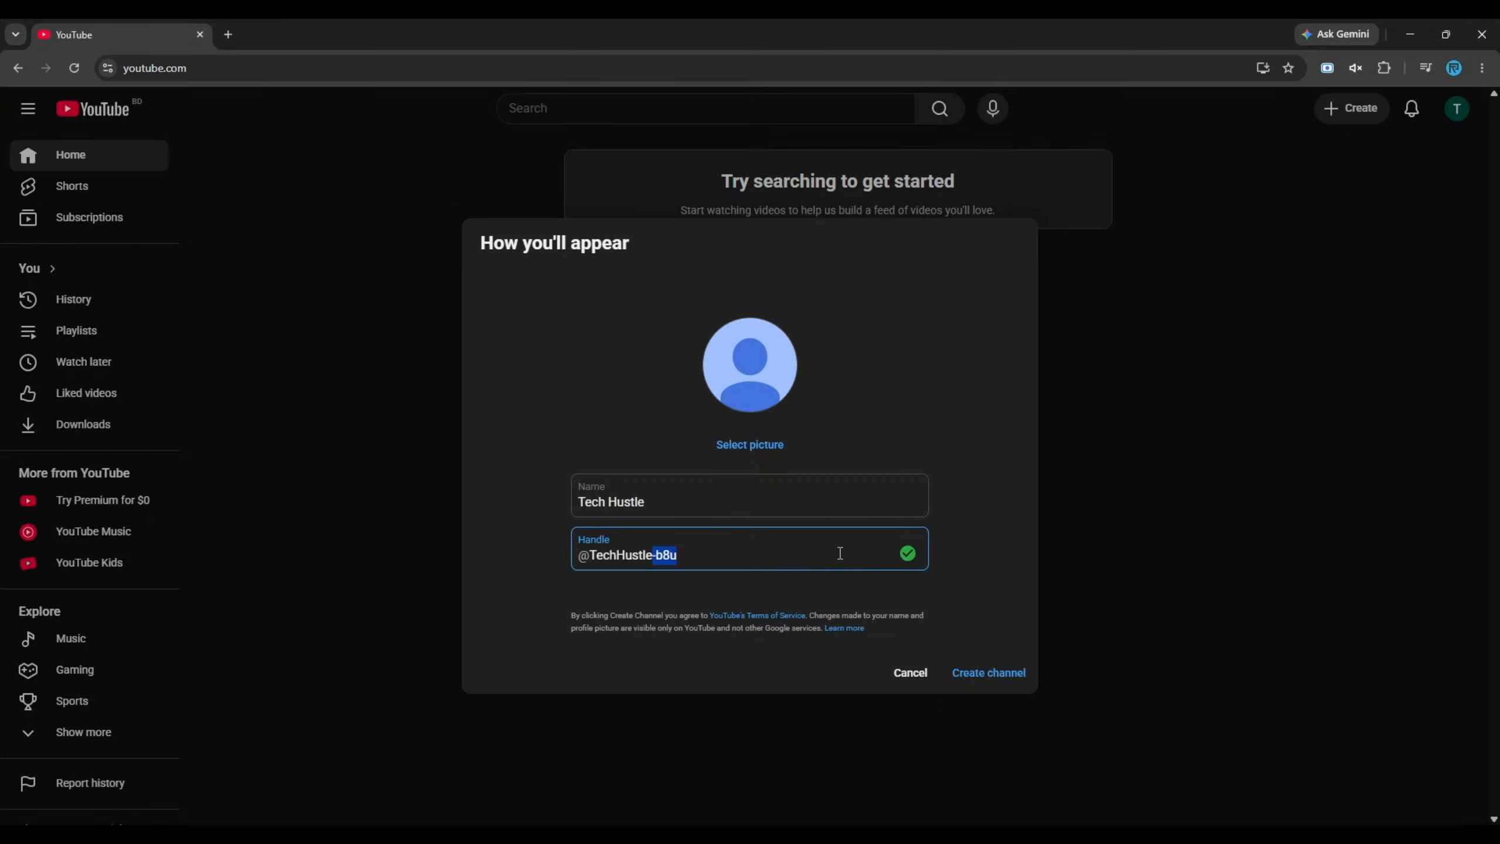
key(BackSpace)
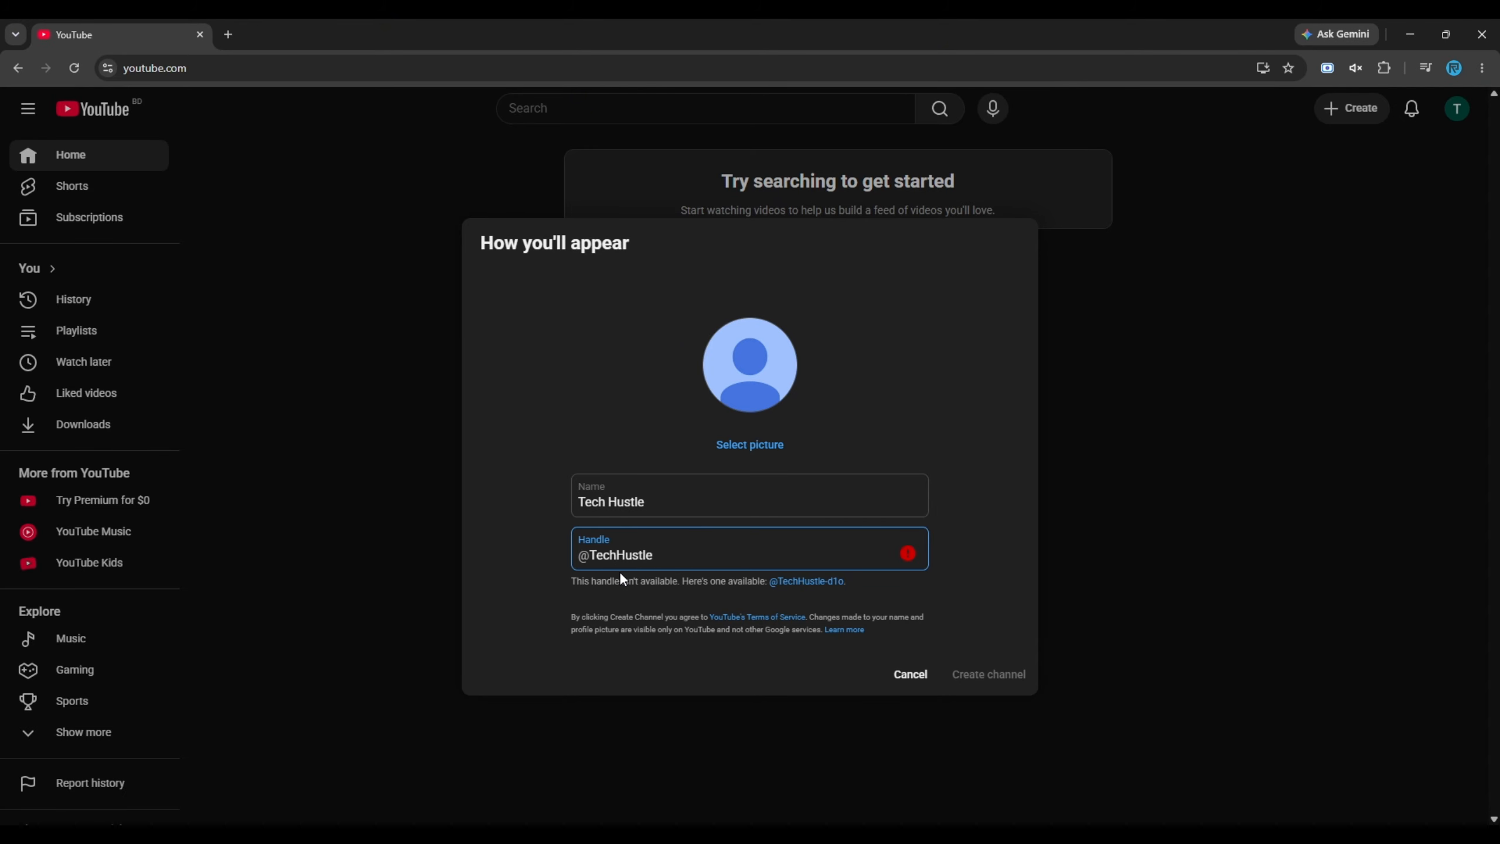
text(n)
key(BackSpace)
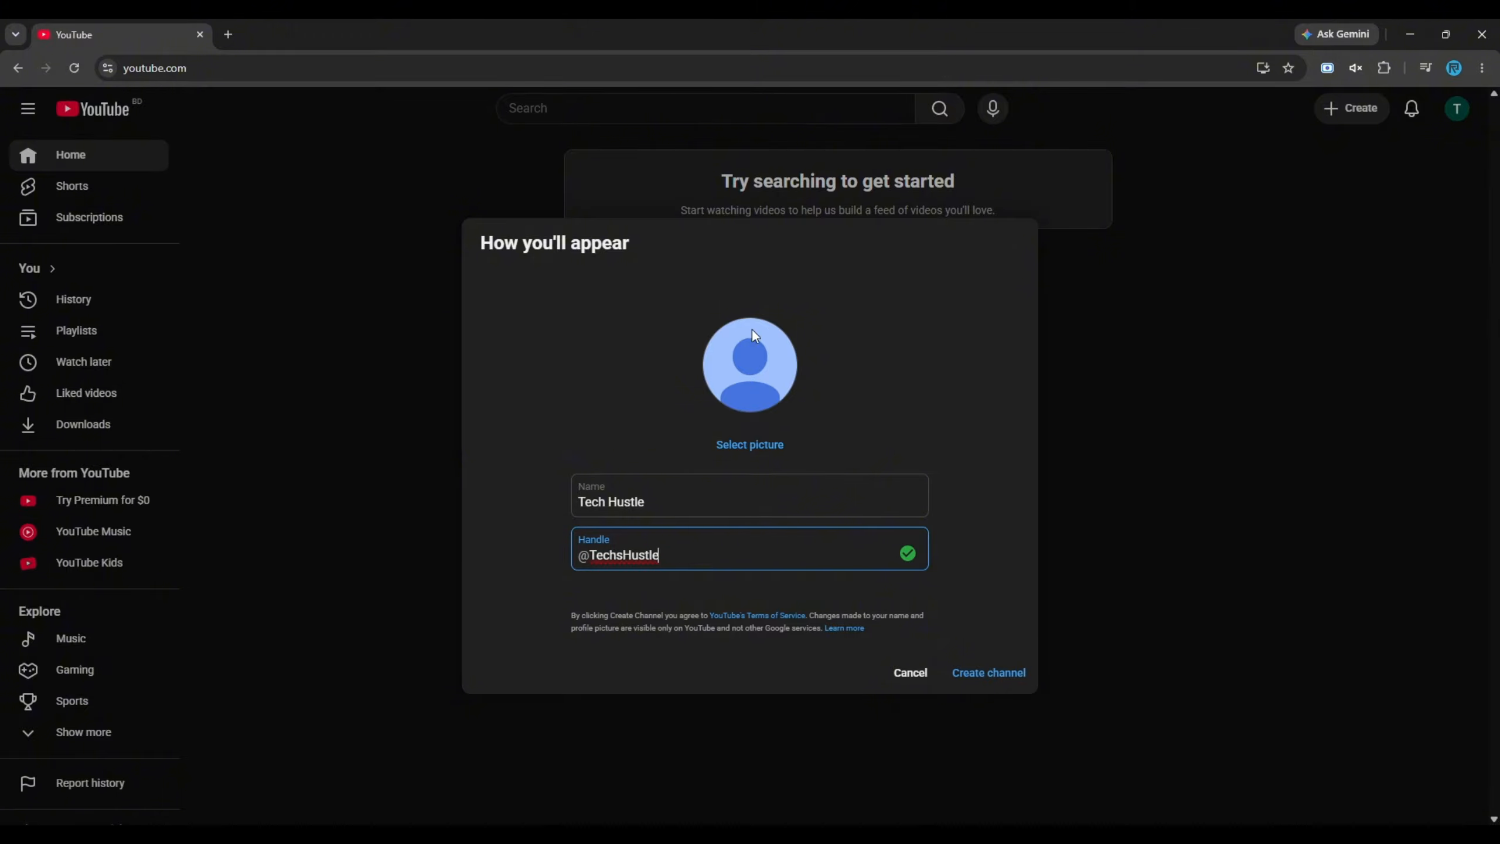
click(746, 446)
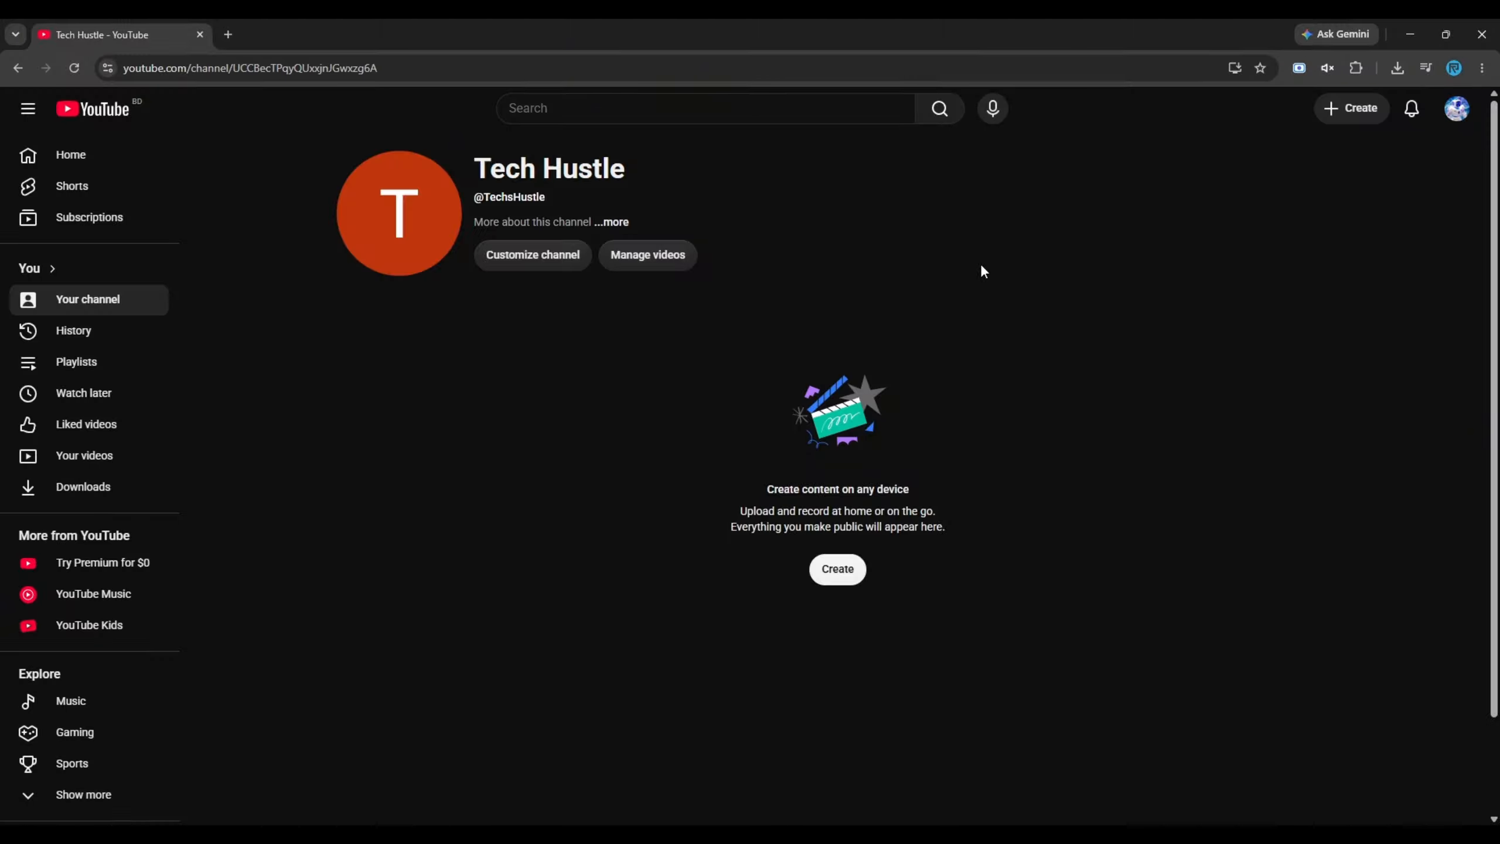
Switch to YouTube Studio for the new channel and dismiss the welcome message and the Ask Studio tip
click(1457, 111)
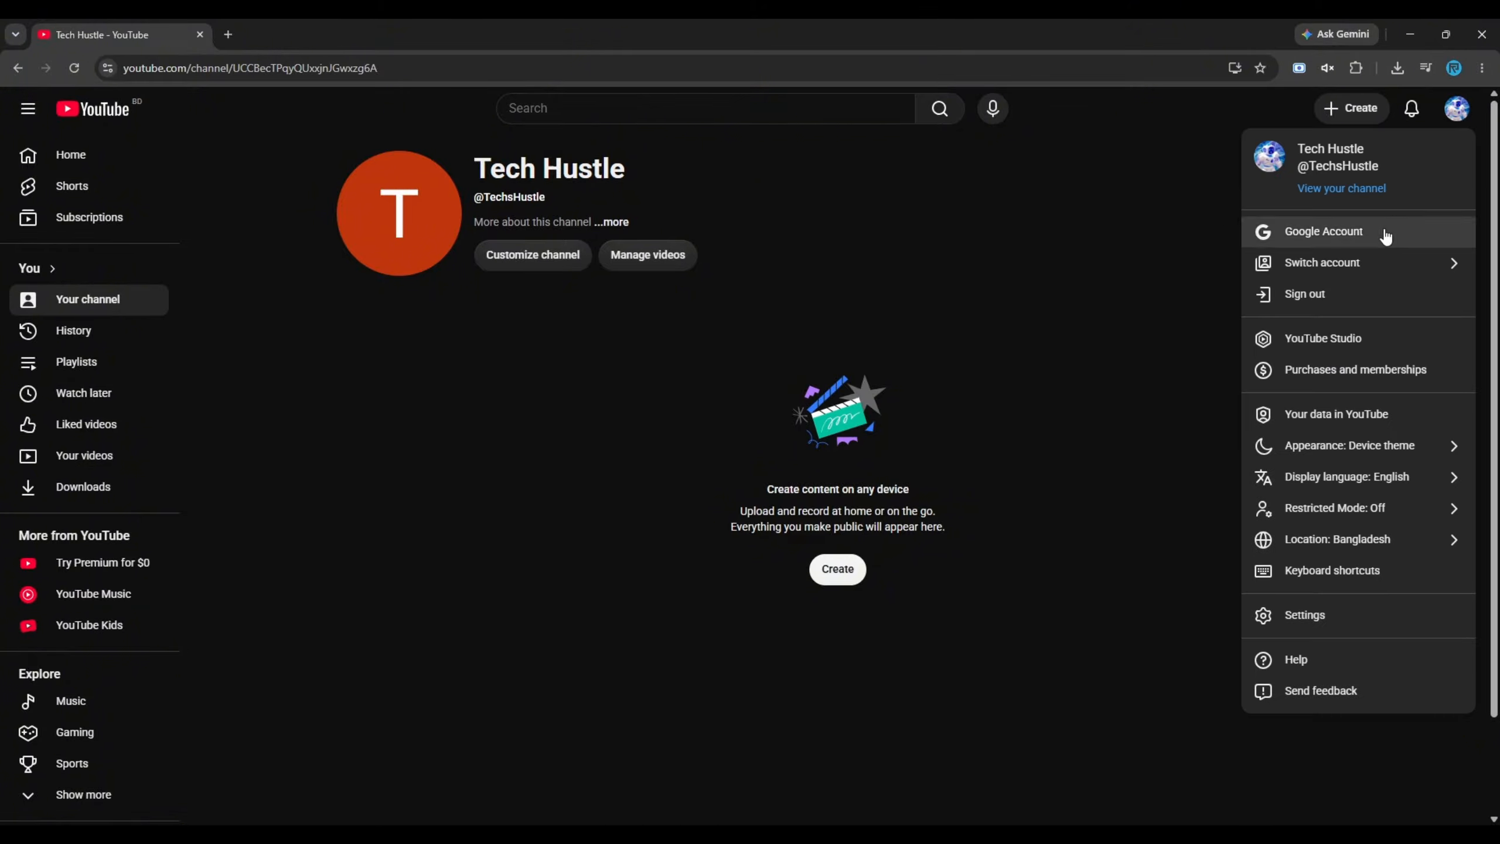
click(1294, 343)
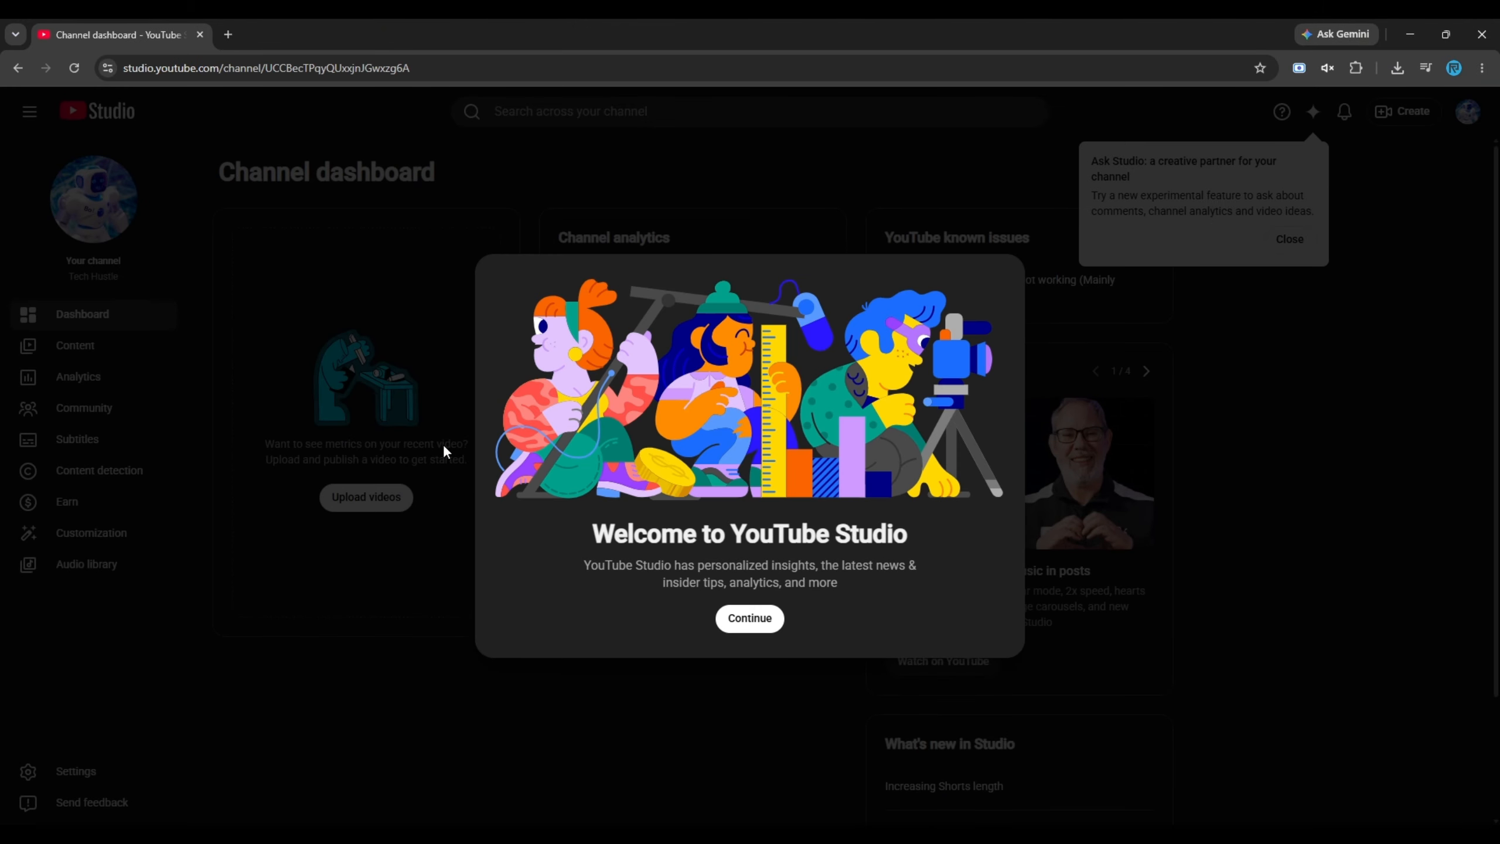
click(750, 618)
click(1290, 238)
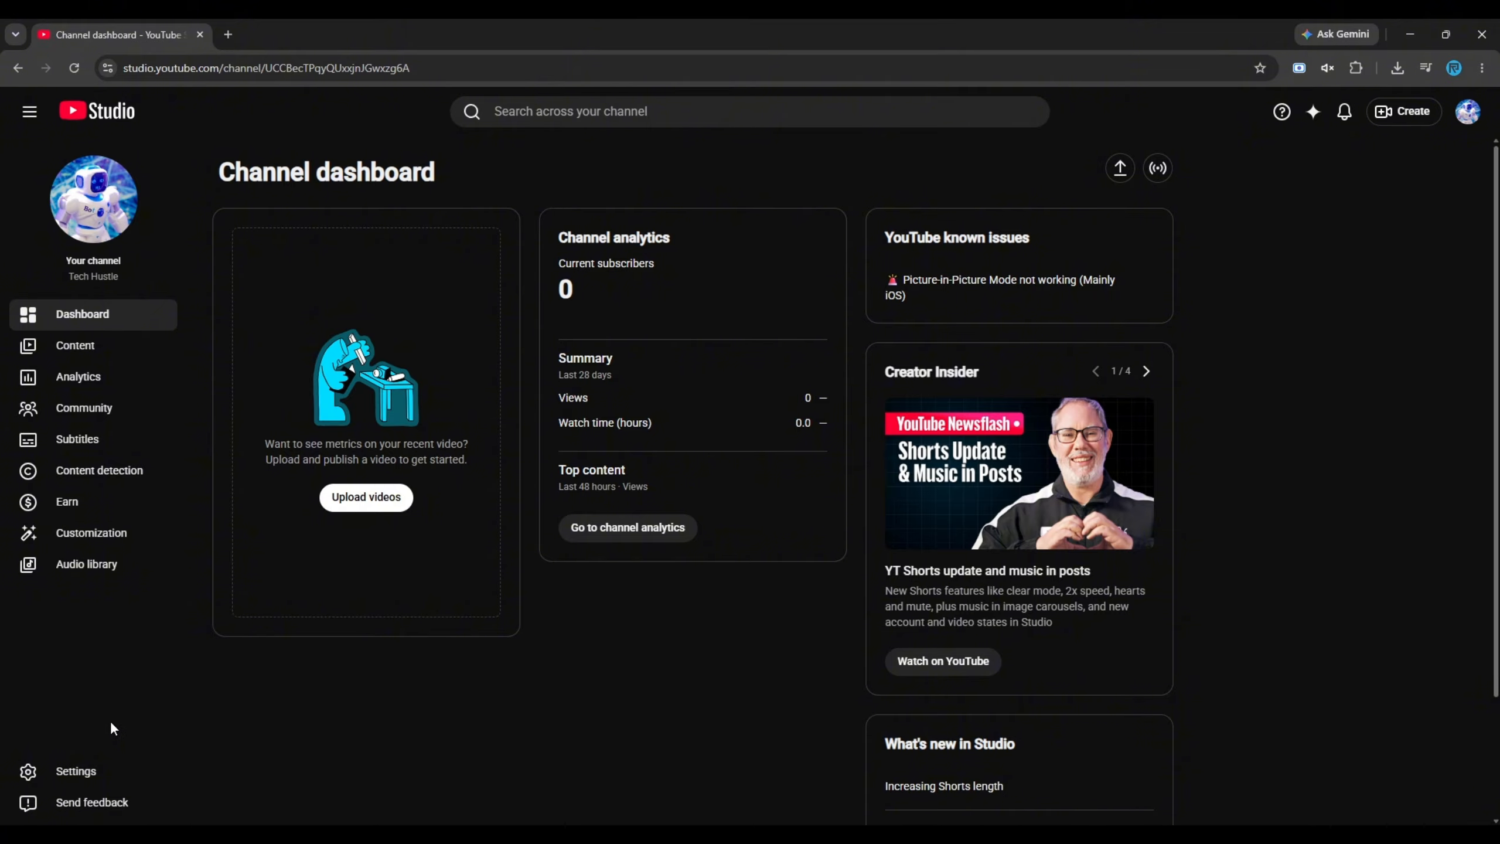
Open the feature eligibility section of the channel settings
click(76, 774)
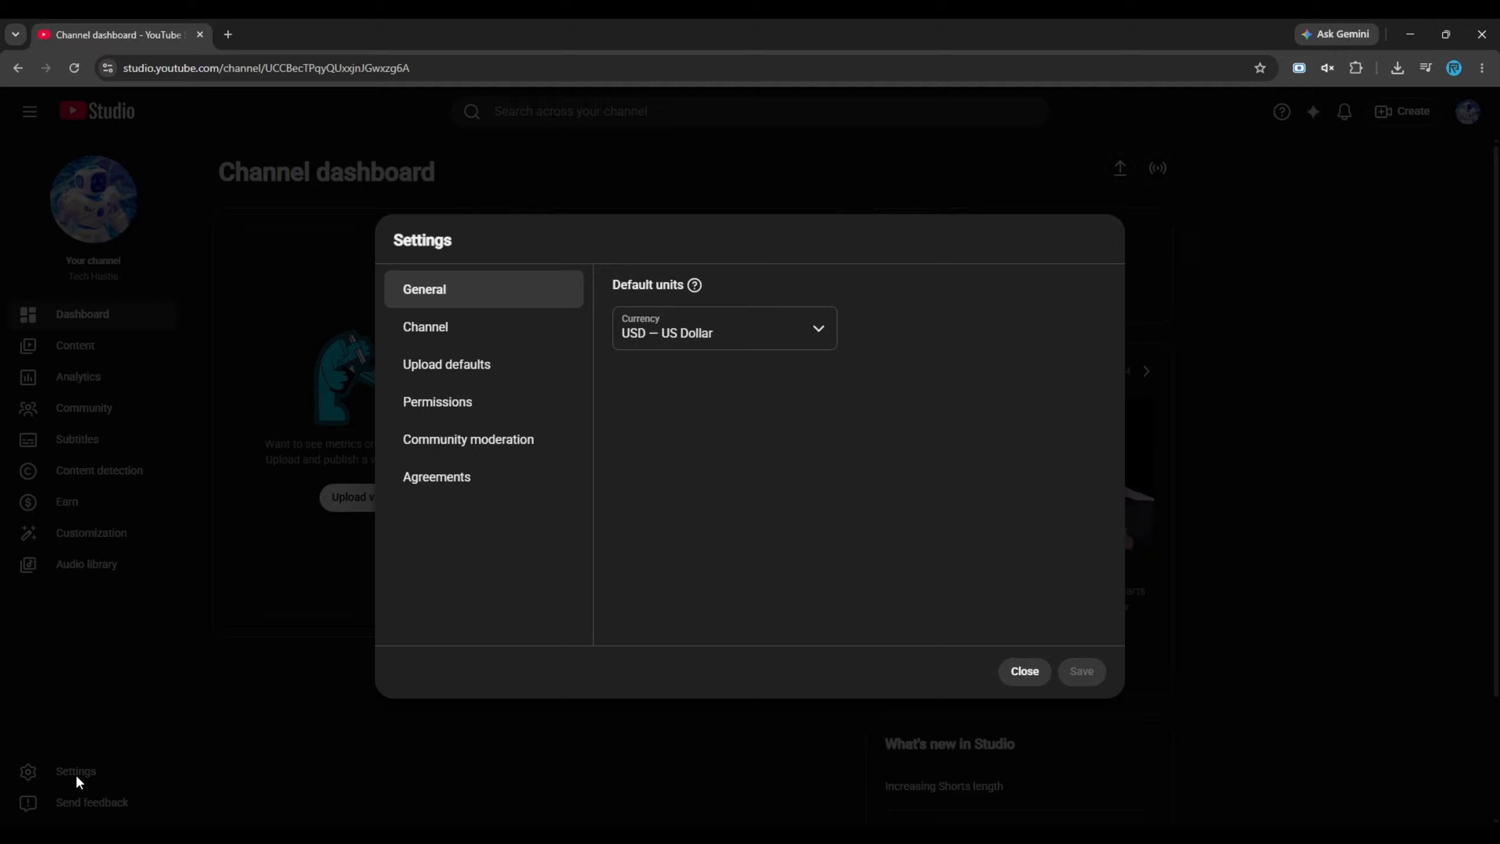
click(449, 336)
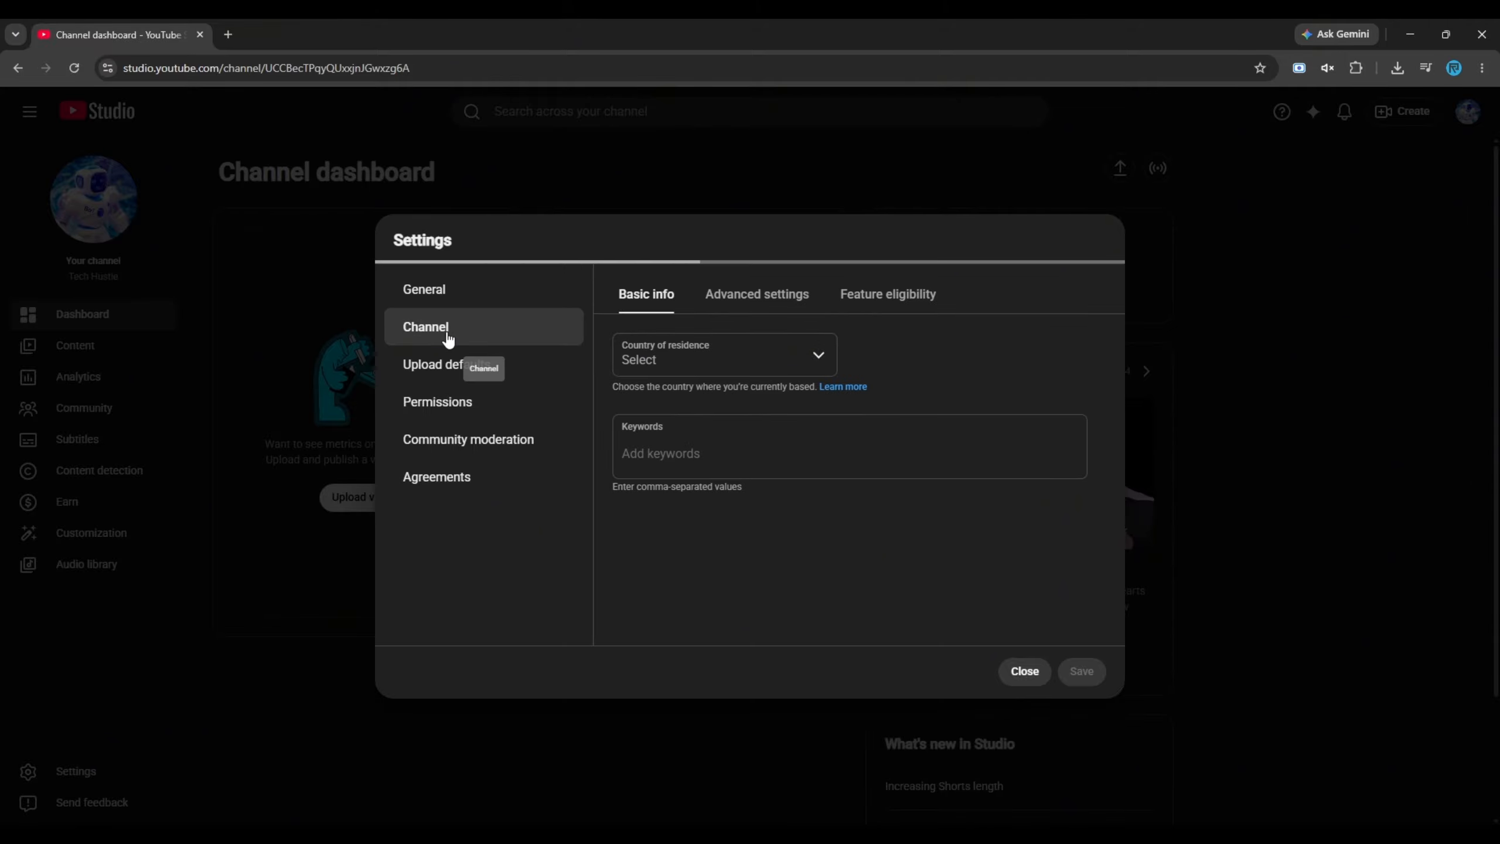
click(873, 299)
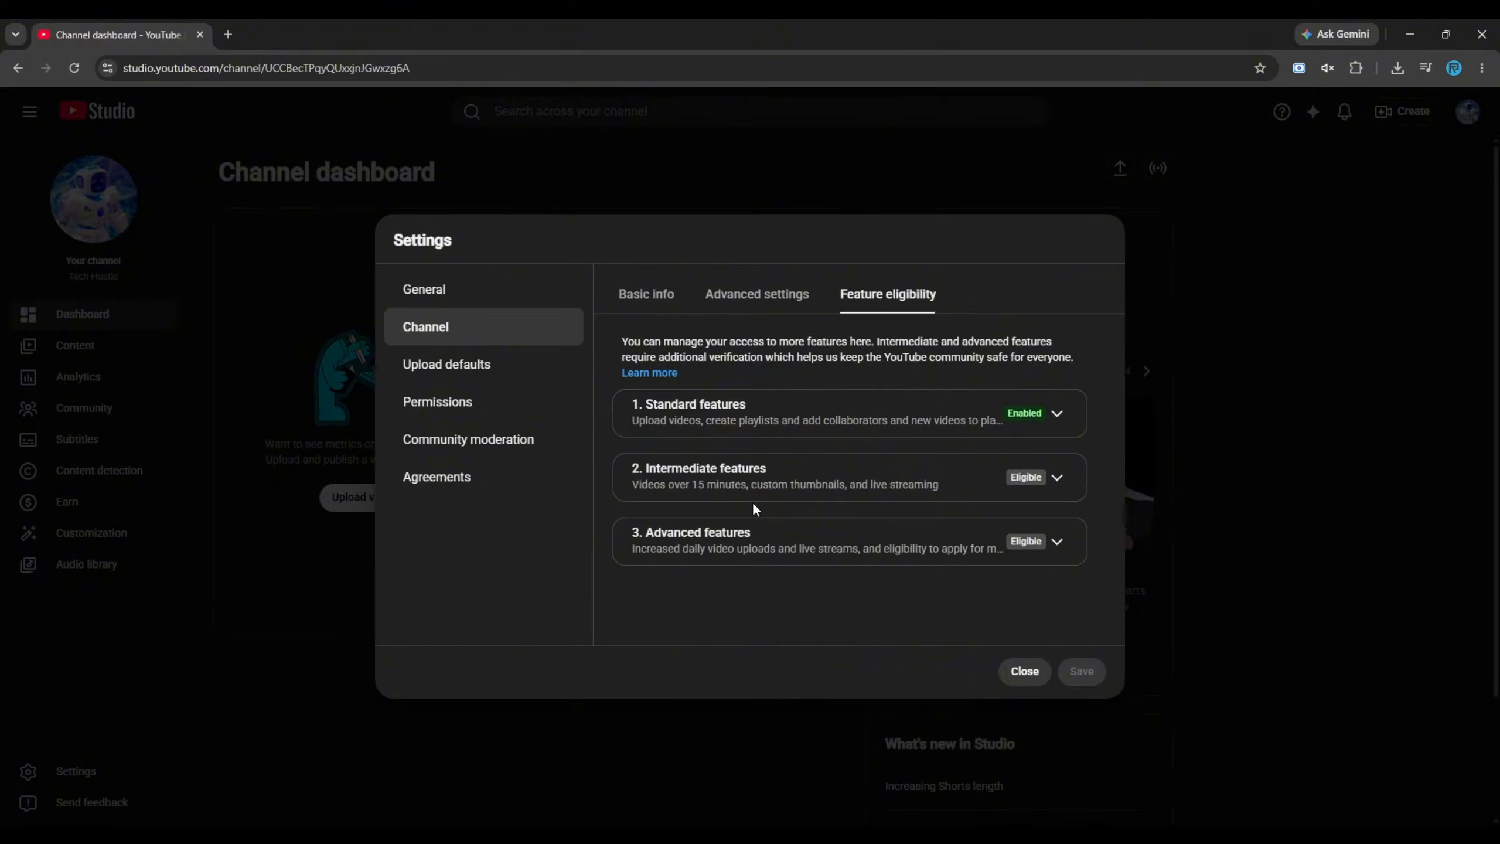
Review what the intermediate features include and start the phone number verification for them
click(1056, 479)
scroll(1057, 486, down, 2)
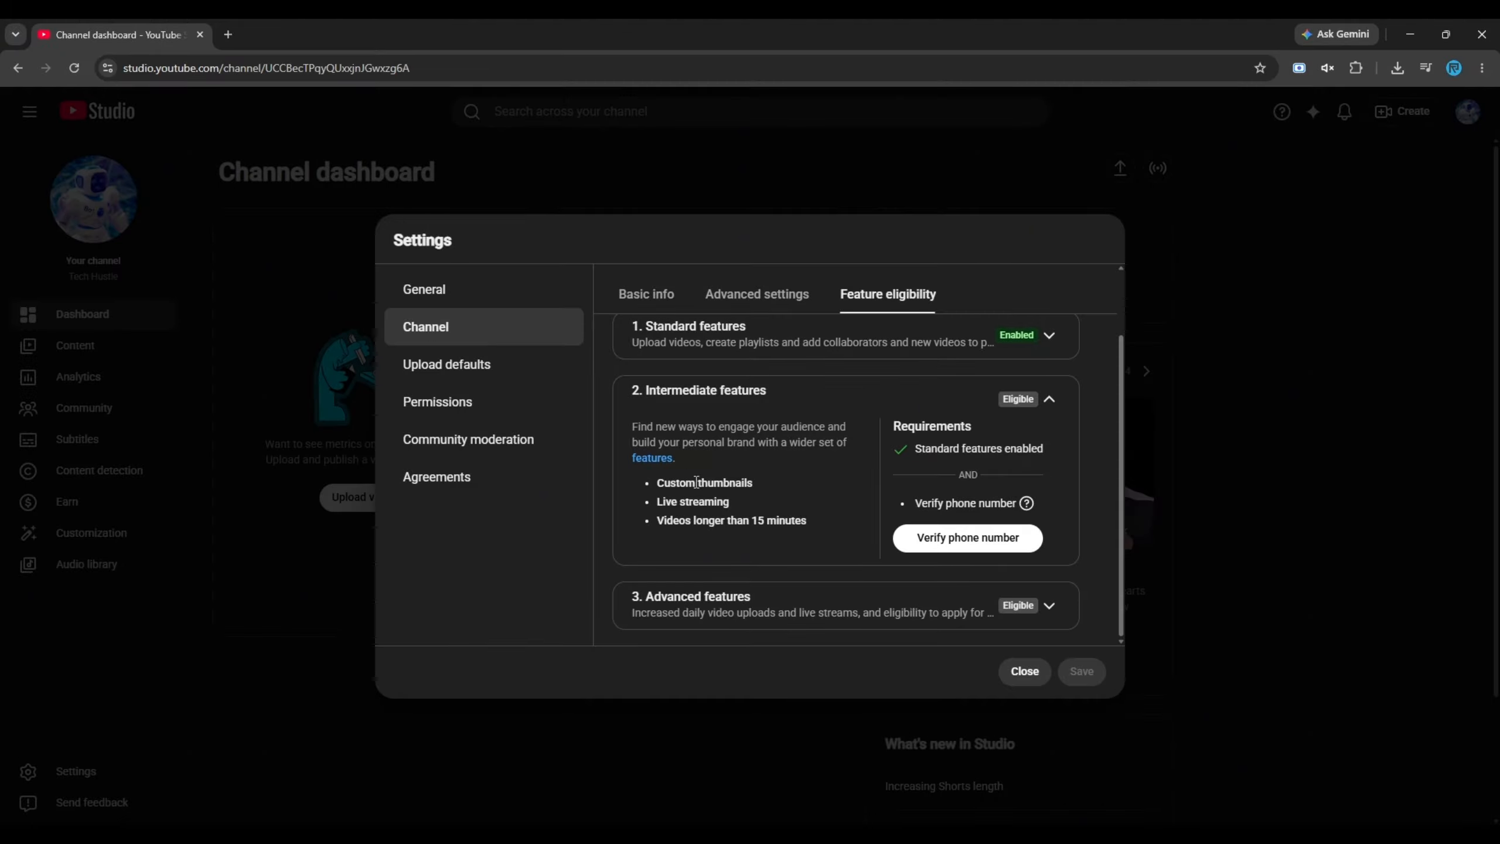
drag(660, 486, 762, 489)
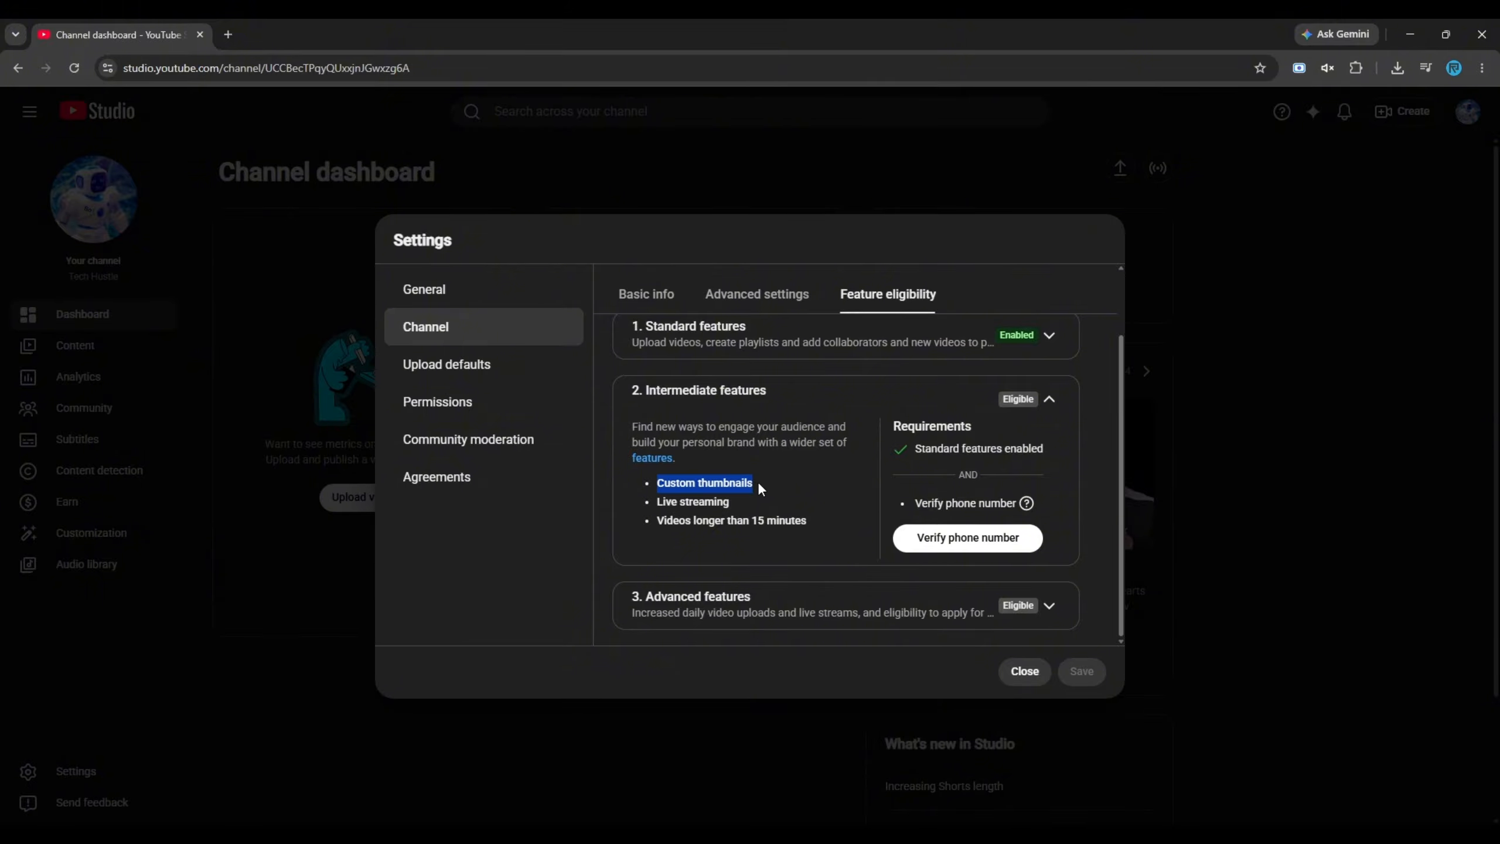
click(660, 504)
drag(660, 504, 765, 510)
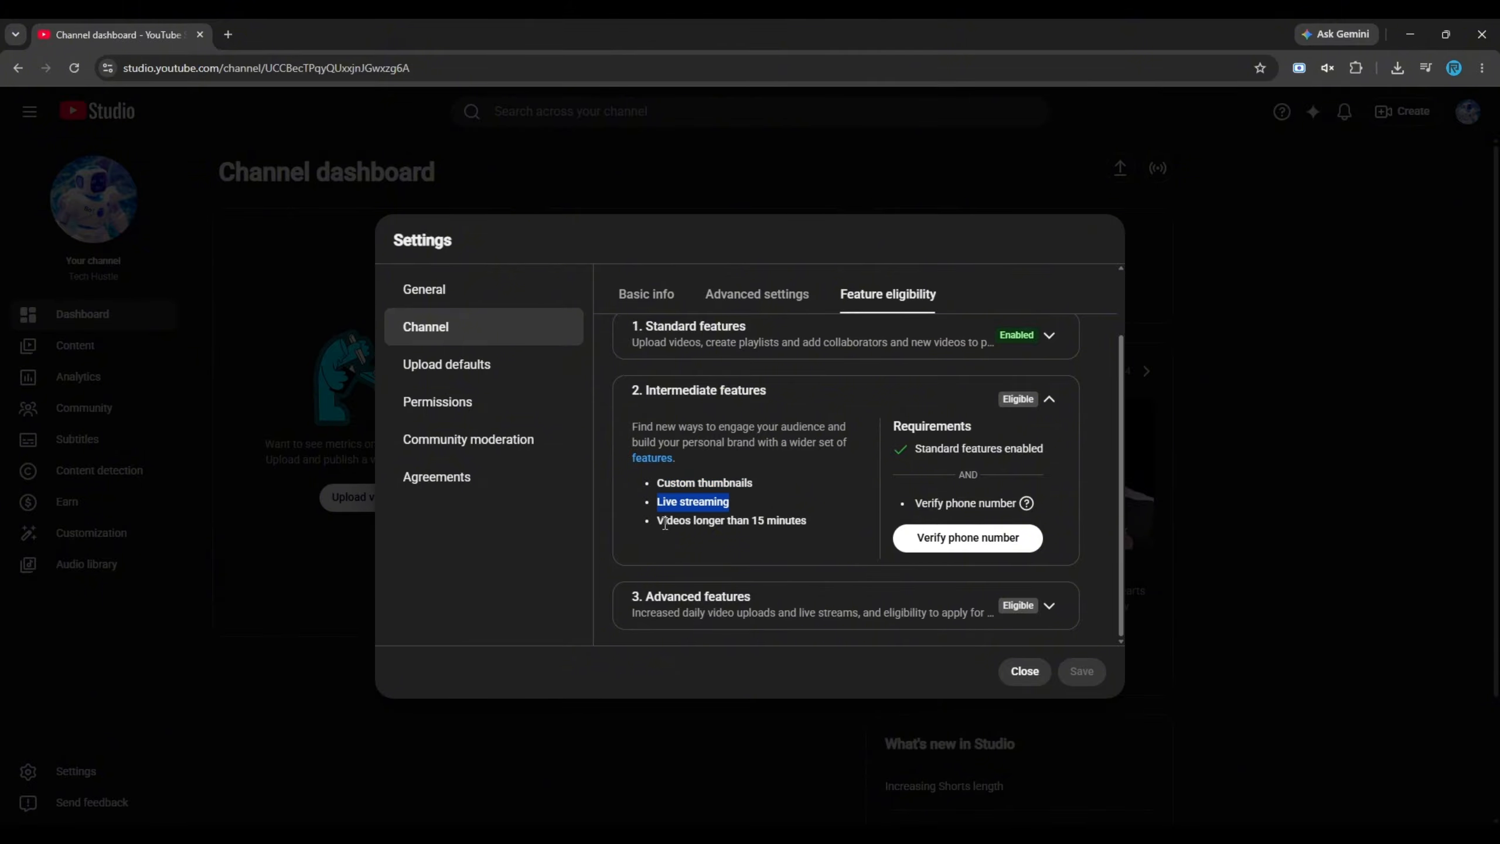
drag(659, 522, 816, 529)
click(780, 547)
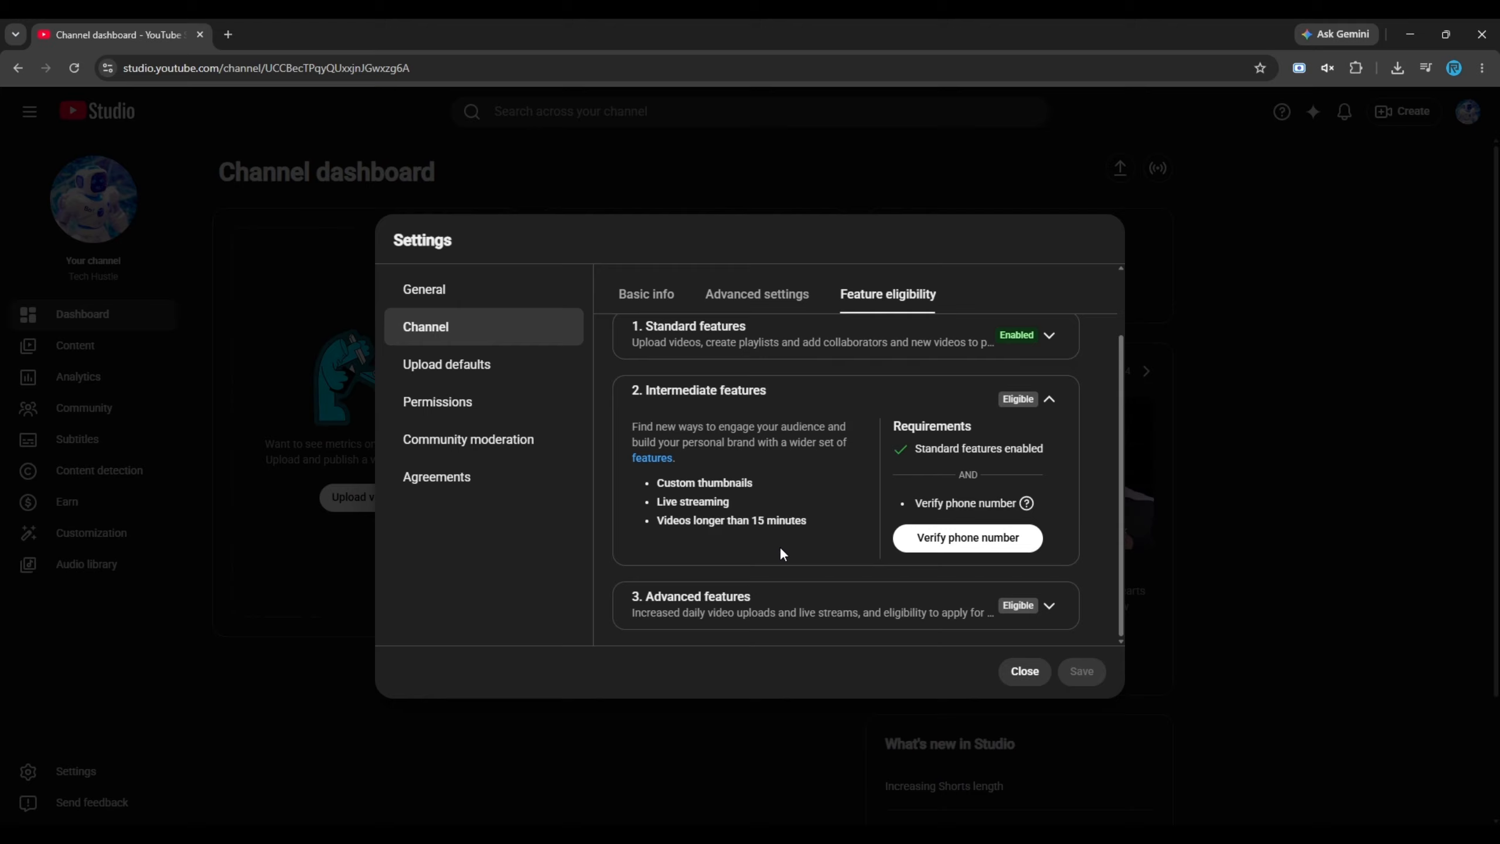
click(926, 539)
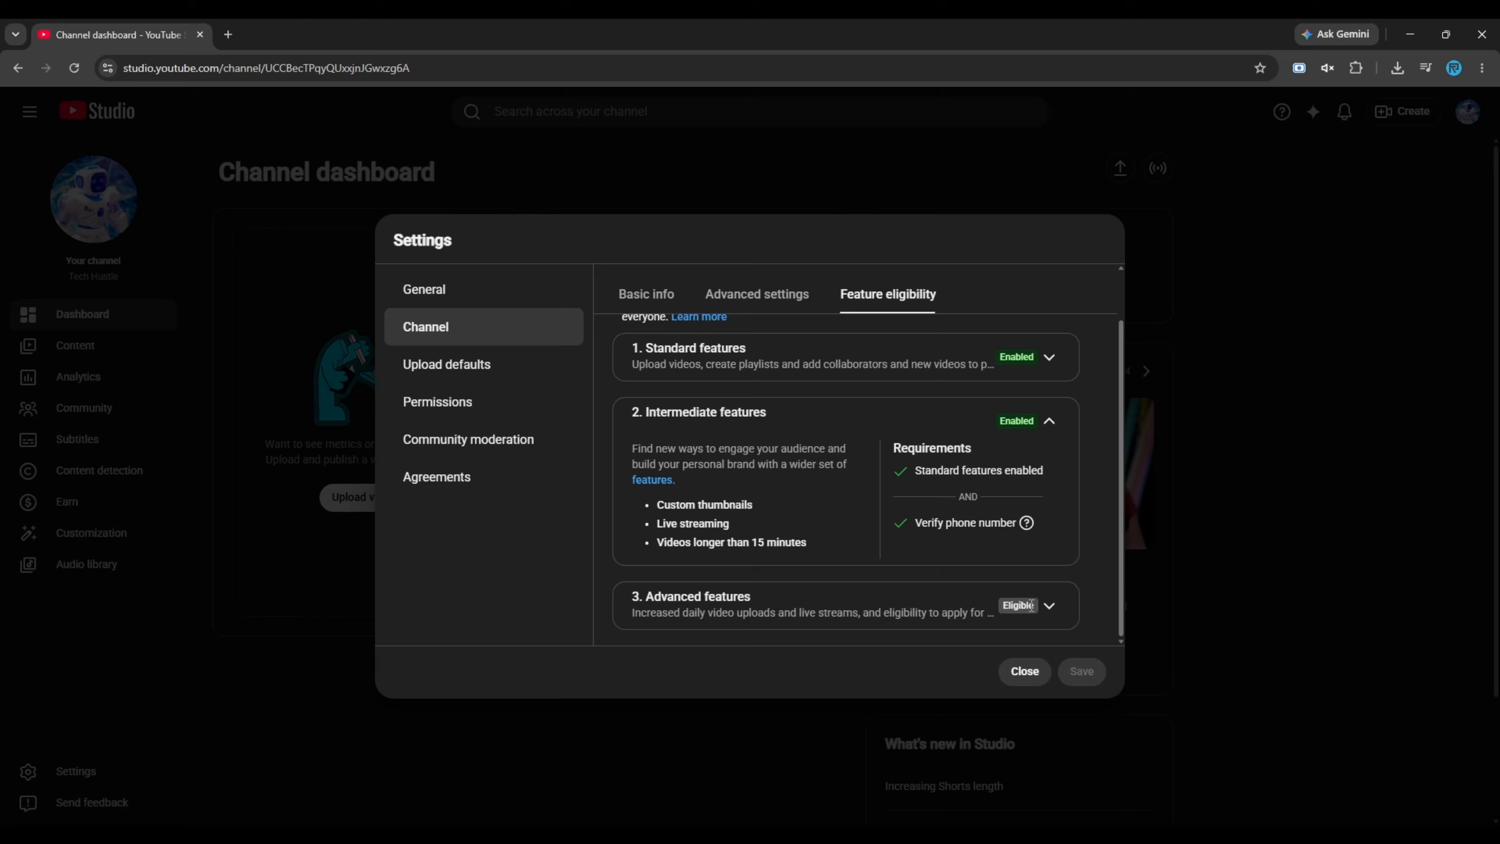
Request access to the advanced features, using a photo of an ID as the verification method
click(1049, 608)
scroll(872, 595, down, 3)
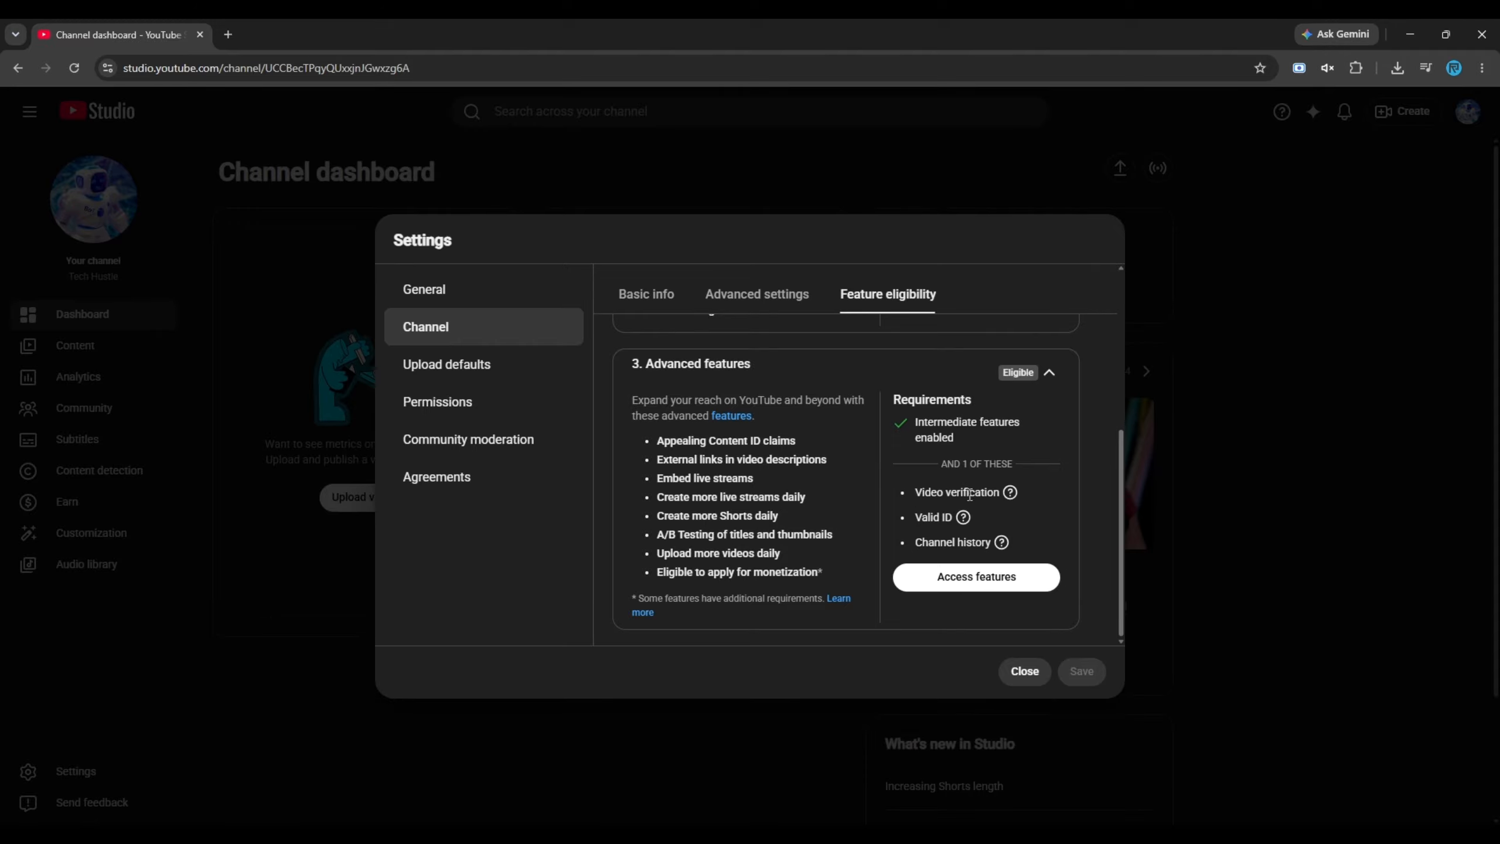
scroll(1041, 540, up, 3)
scroll(1041, 540, down, 3)
click(1000, 577)
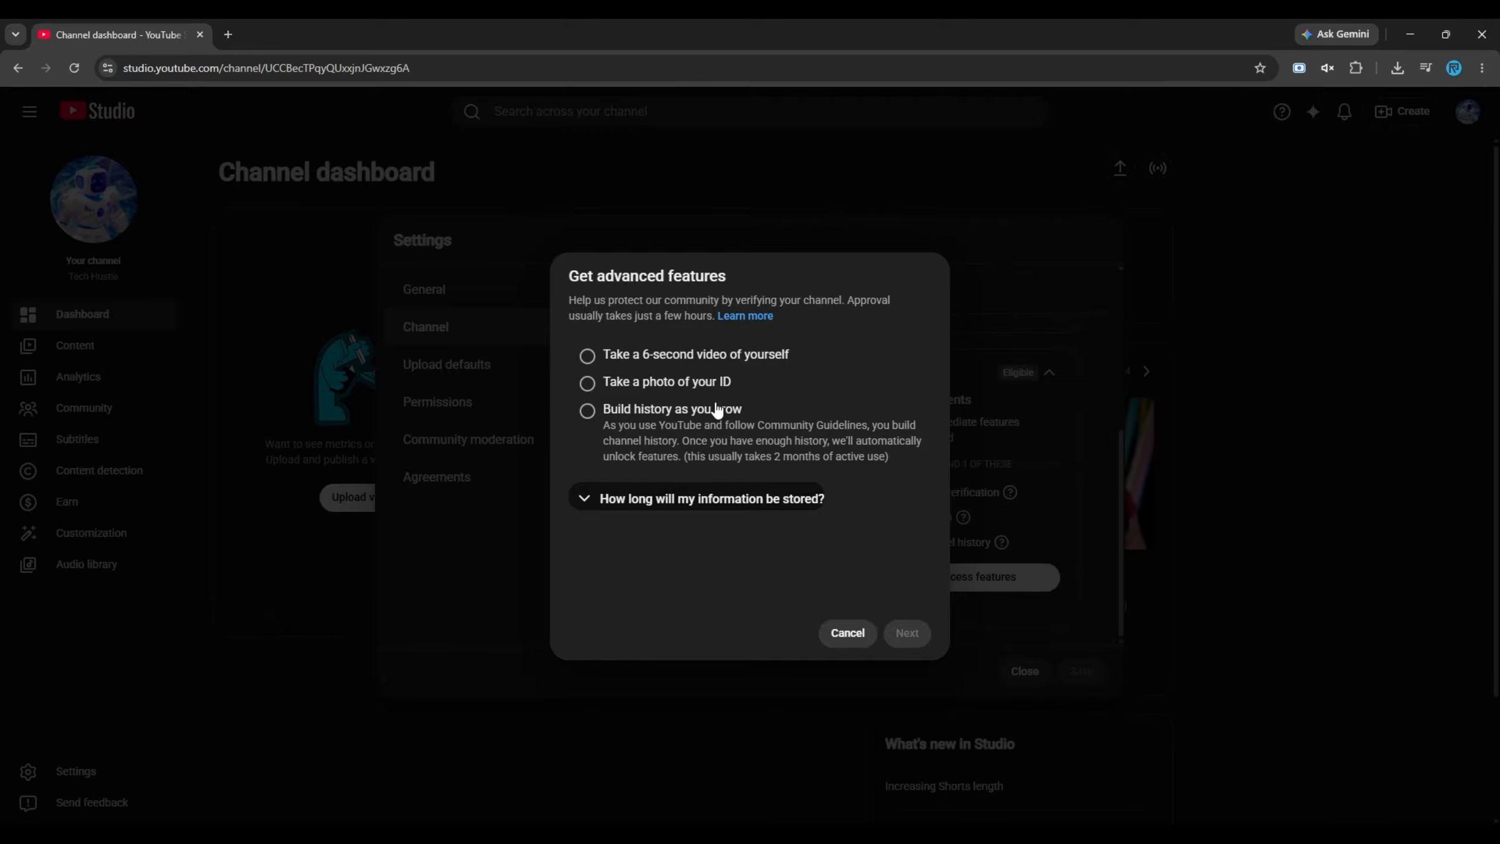
click(685, 383)
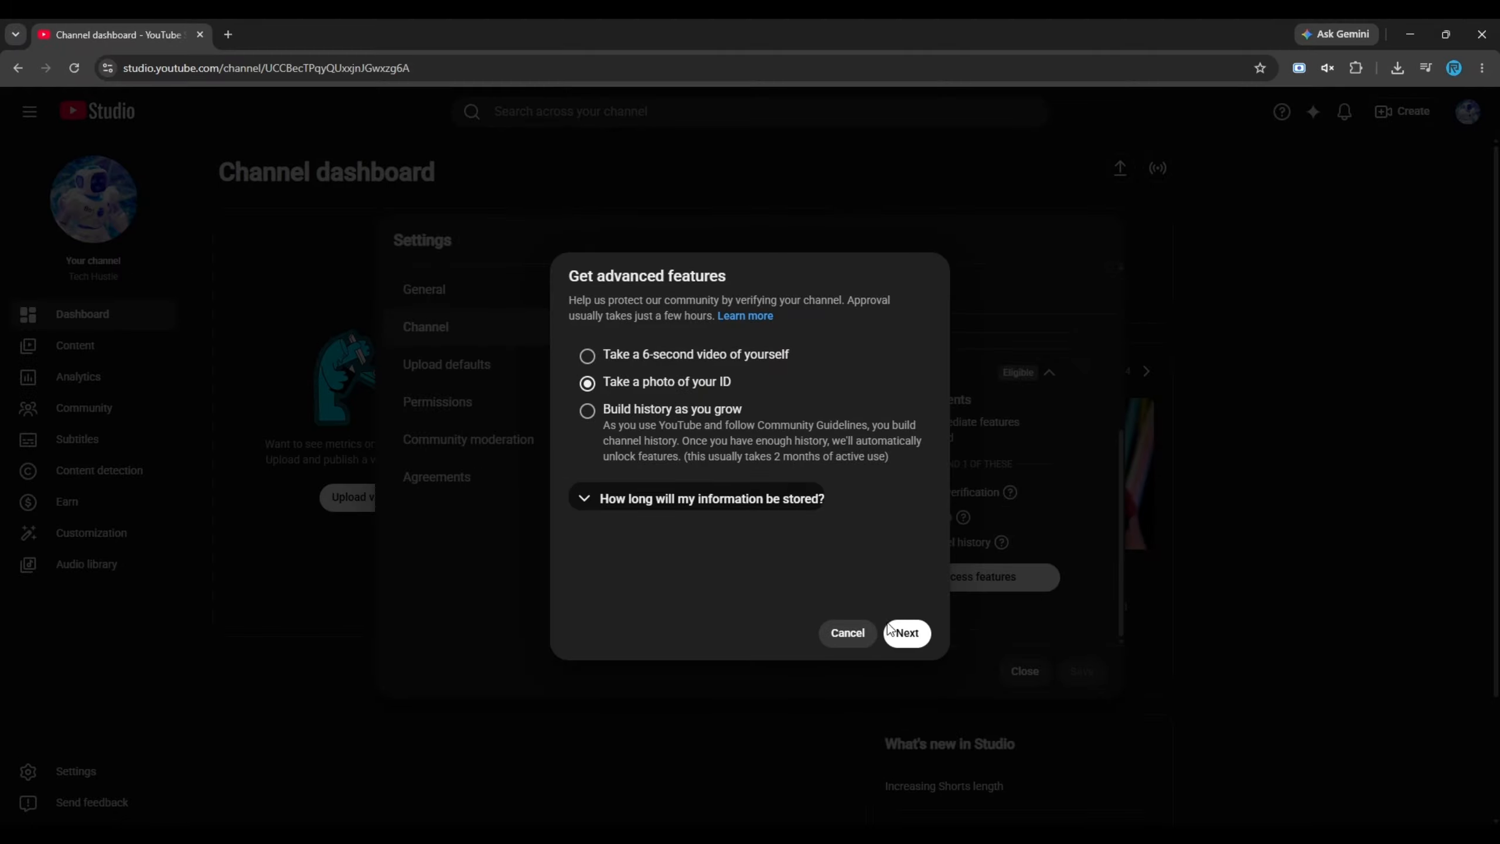
click(907, 634)
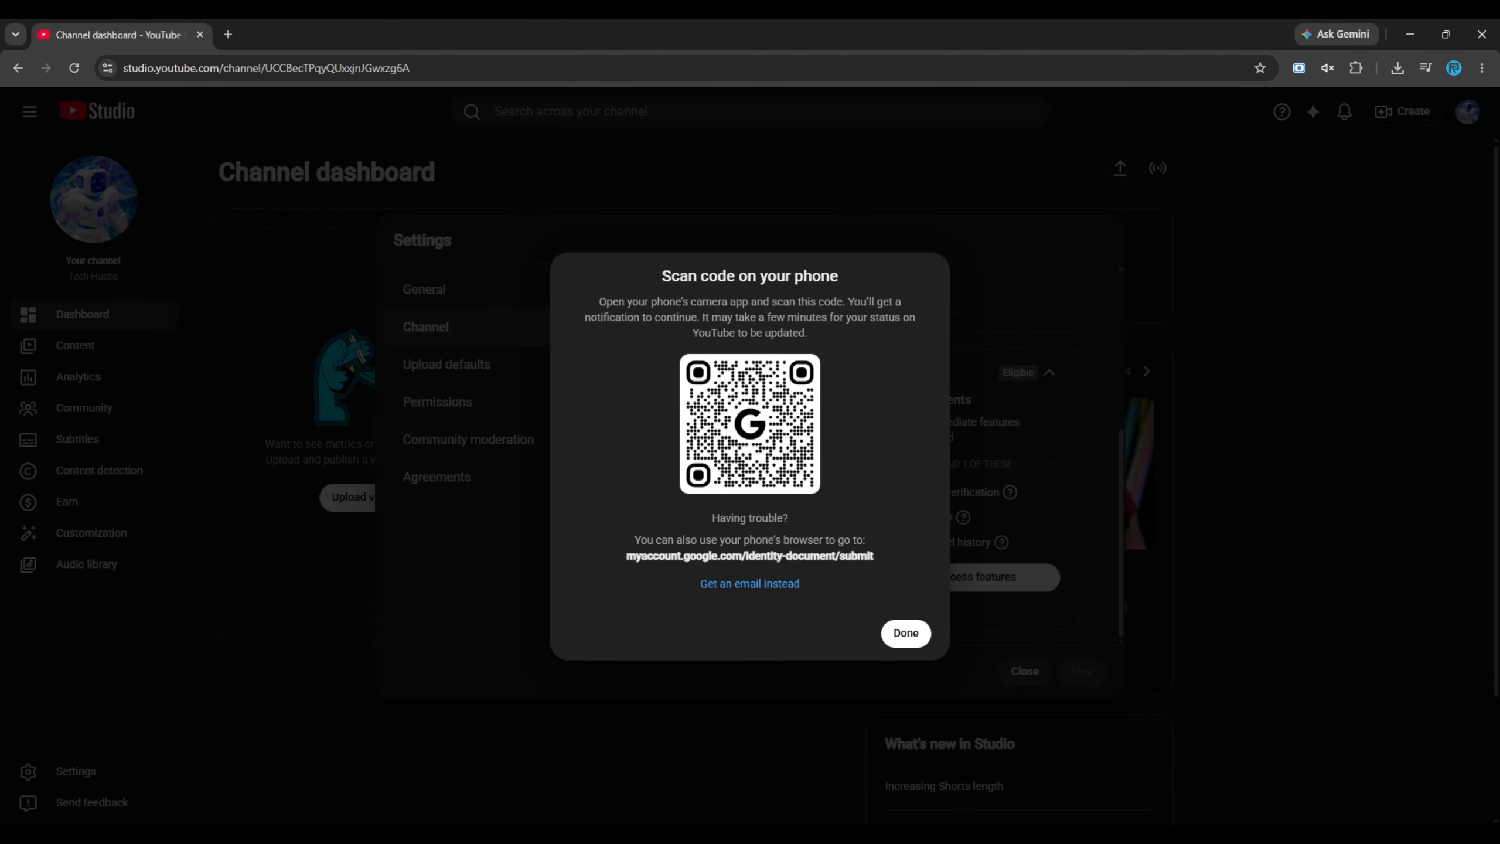
click(905, 635)
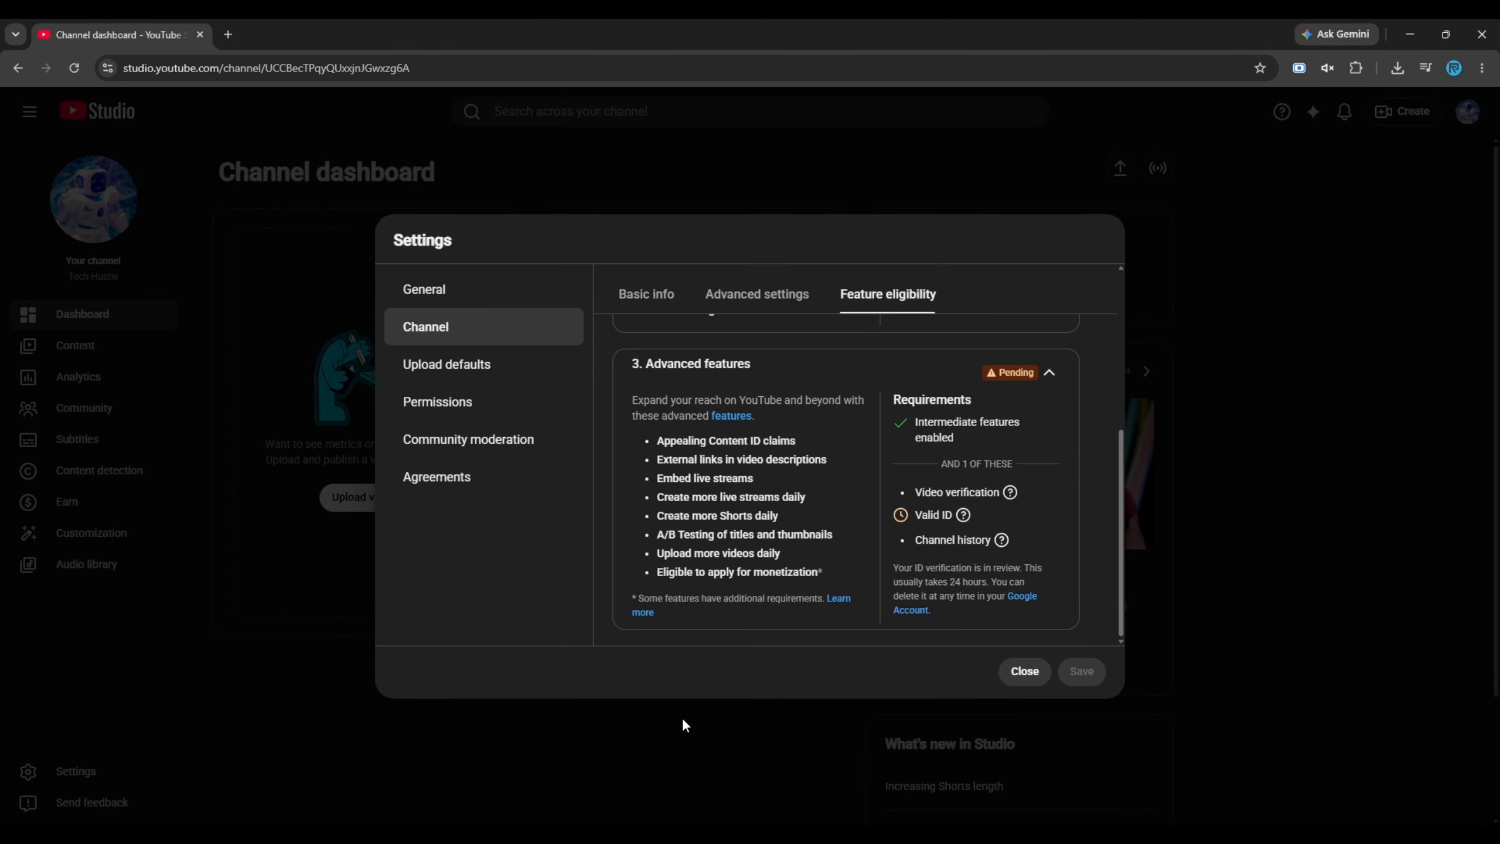
Review the advanced features list and the status of the ID verification
scroll(791, 576, up, 2)
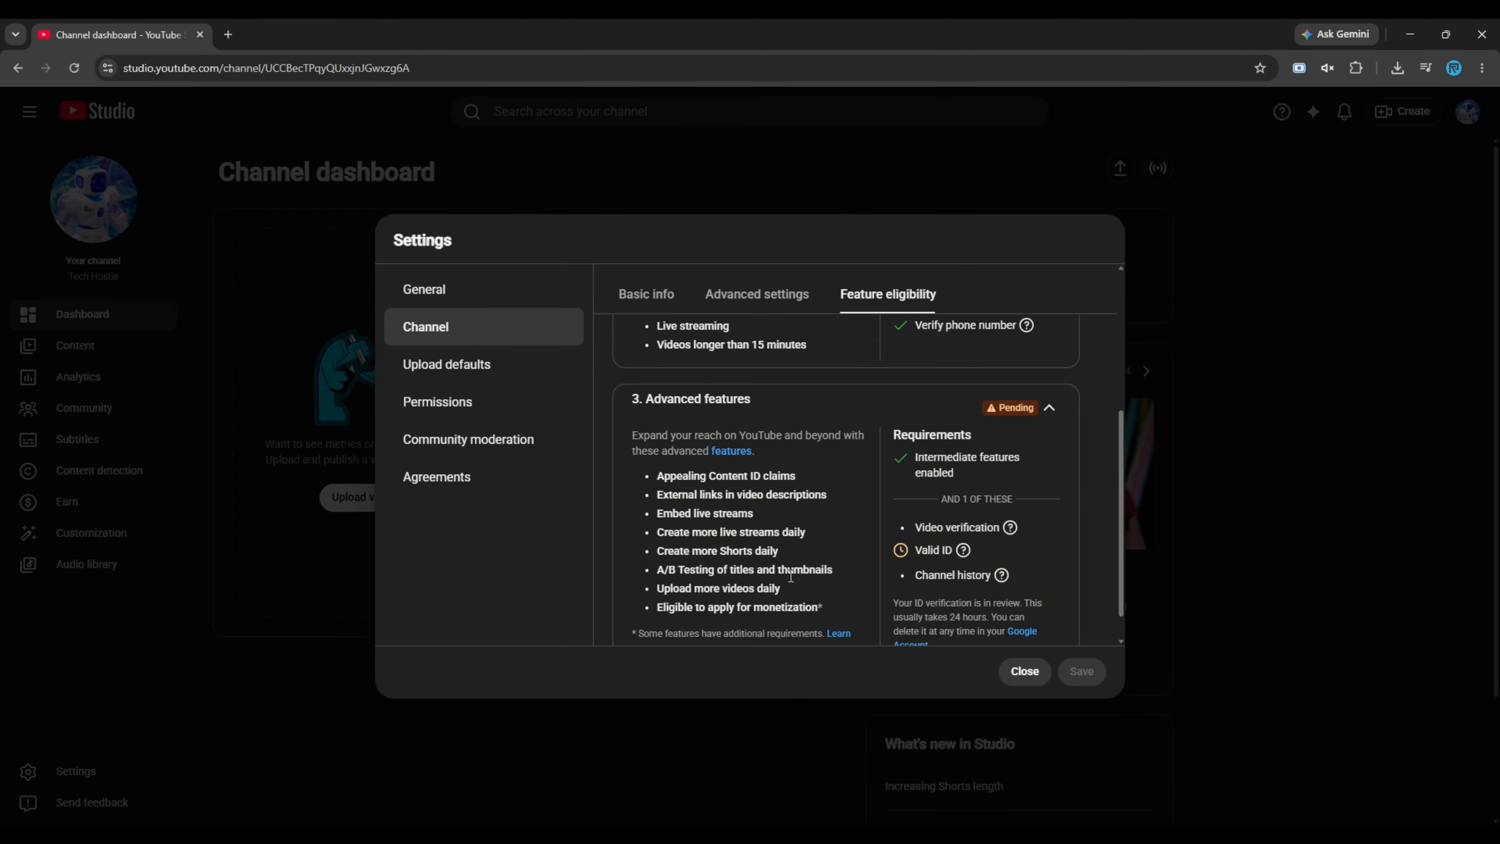
scroll(791, 576, down, 2)
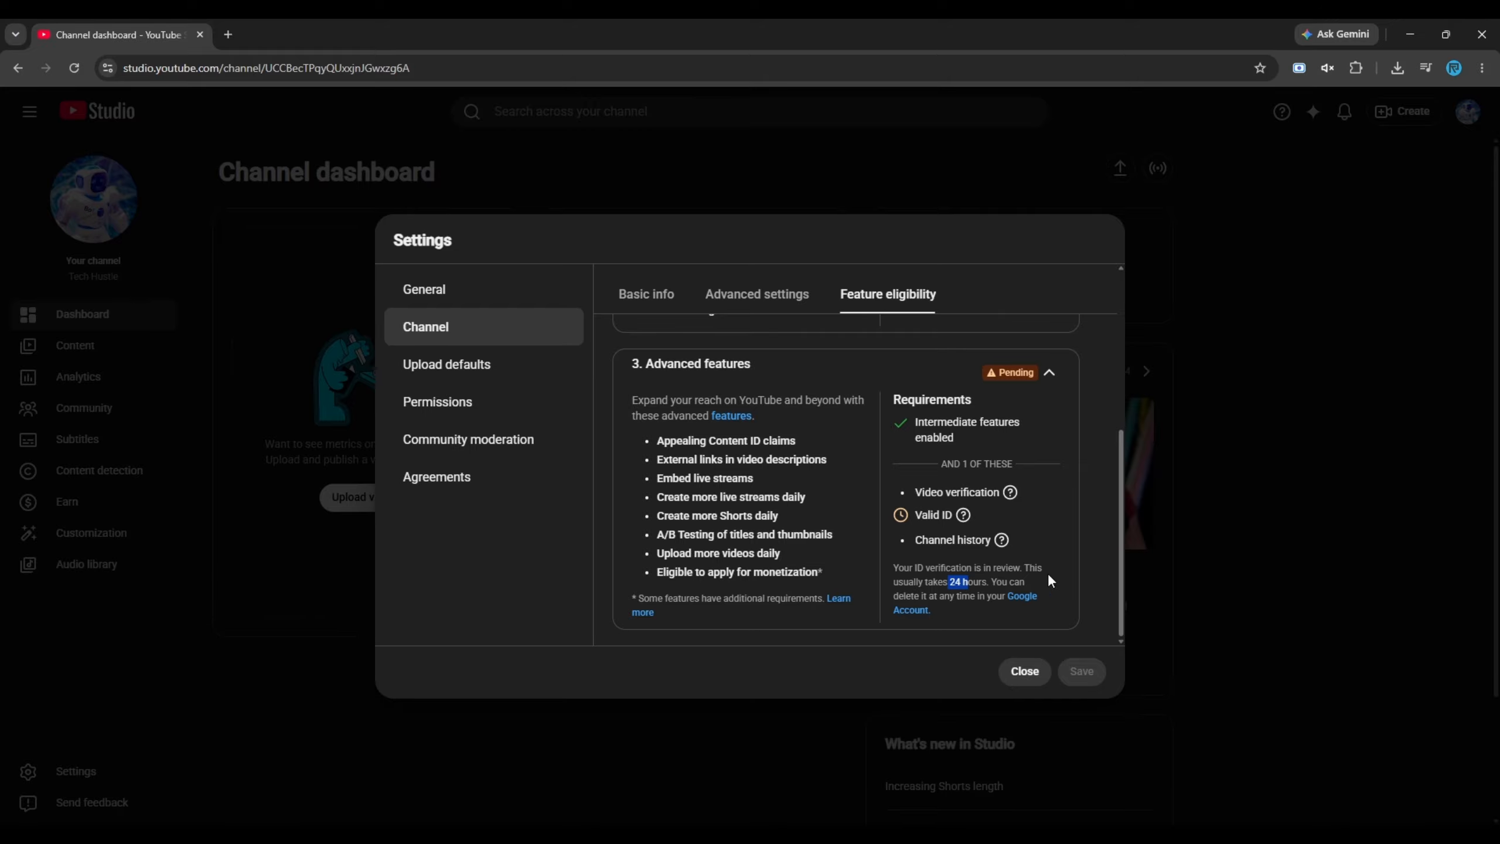
click(1054, 534)
scroll(1053, 534, up, 1)
scroll(1052, 534, down, 1)
Look through the advanced settings and basic info of the upload defaults
click(462, 372)
click(741, 298)
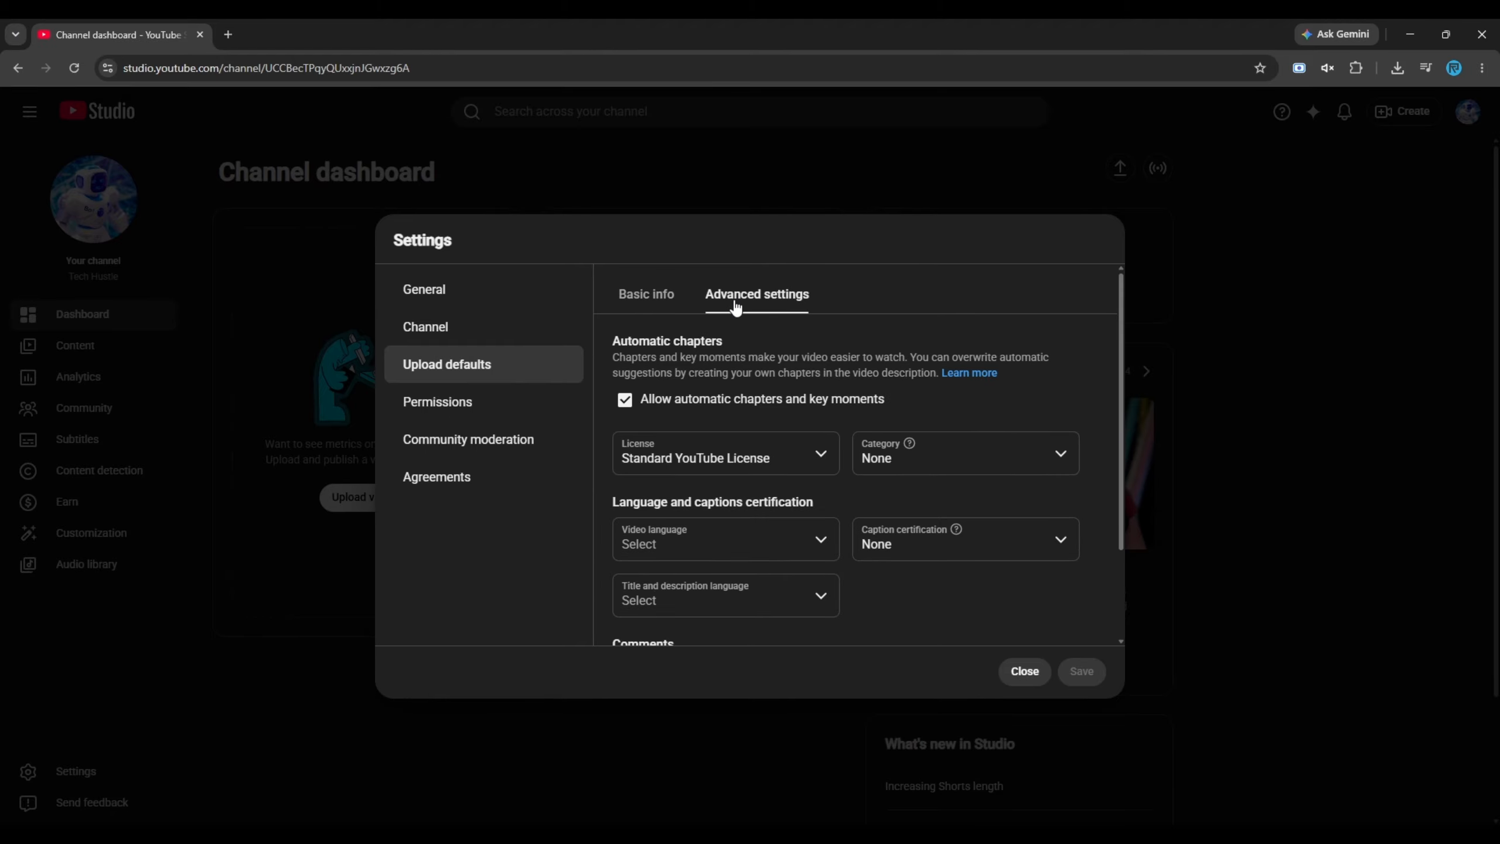
click(620, 294)
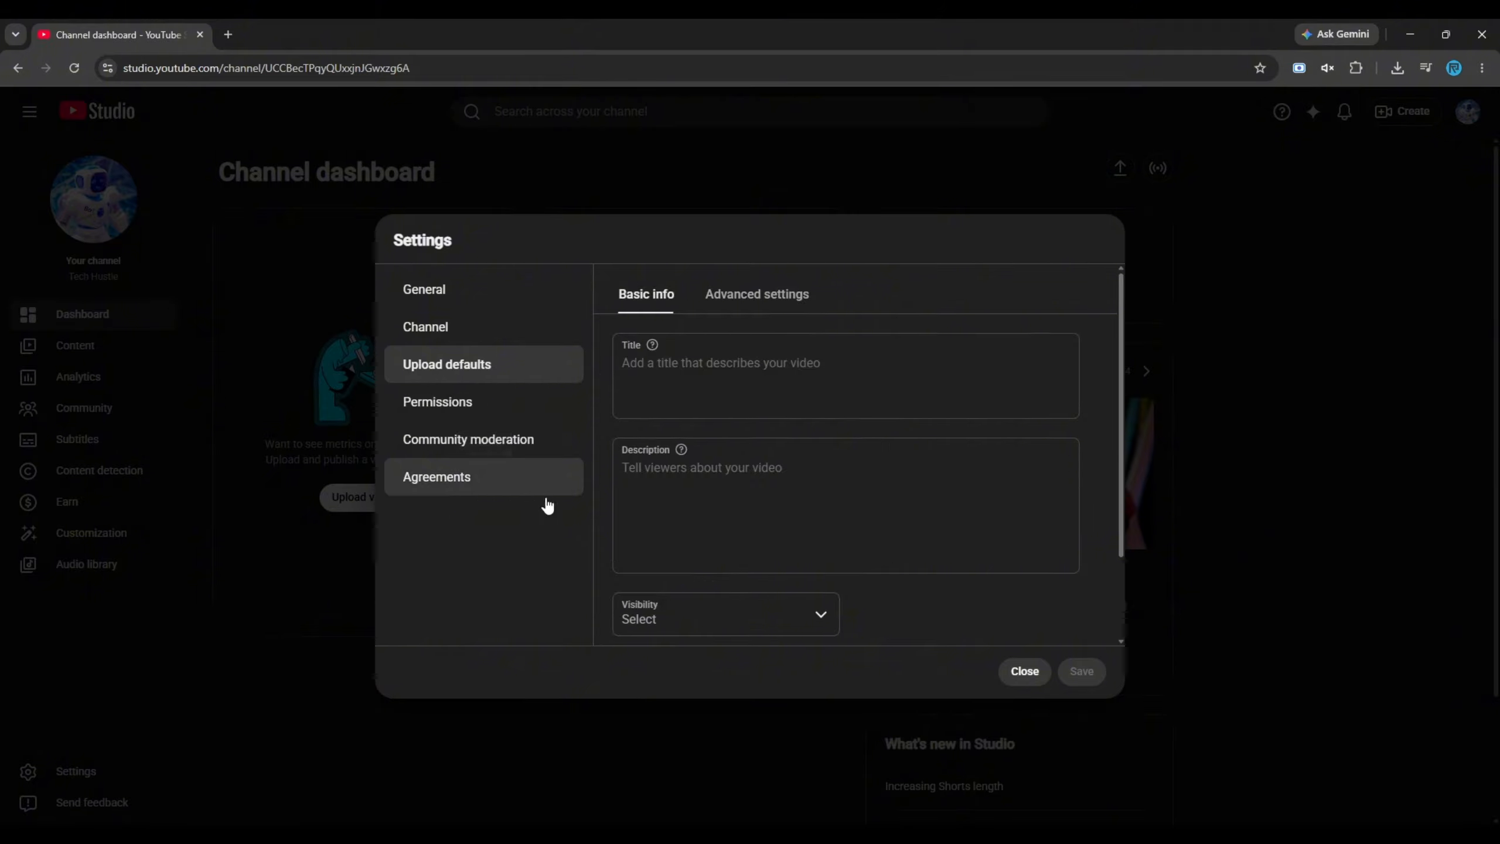
Set the default visibility for uploaded videos to Unlisted, leaving the default title and description empty
click(671, 370)
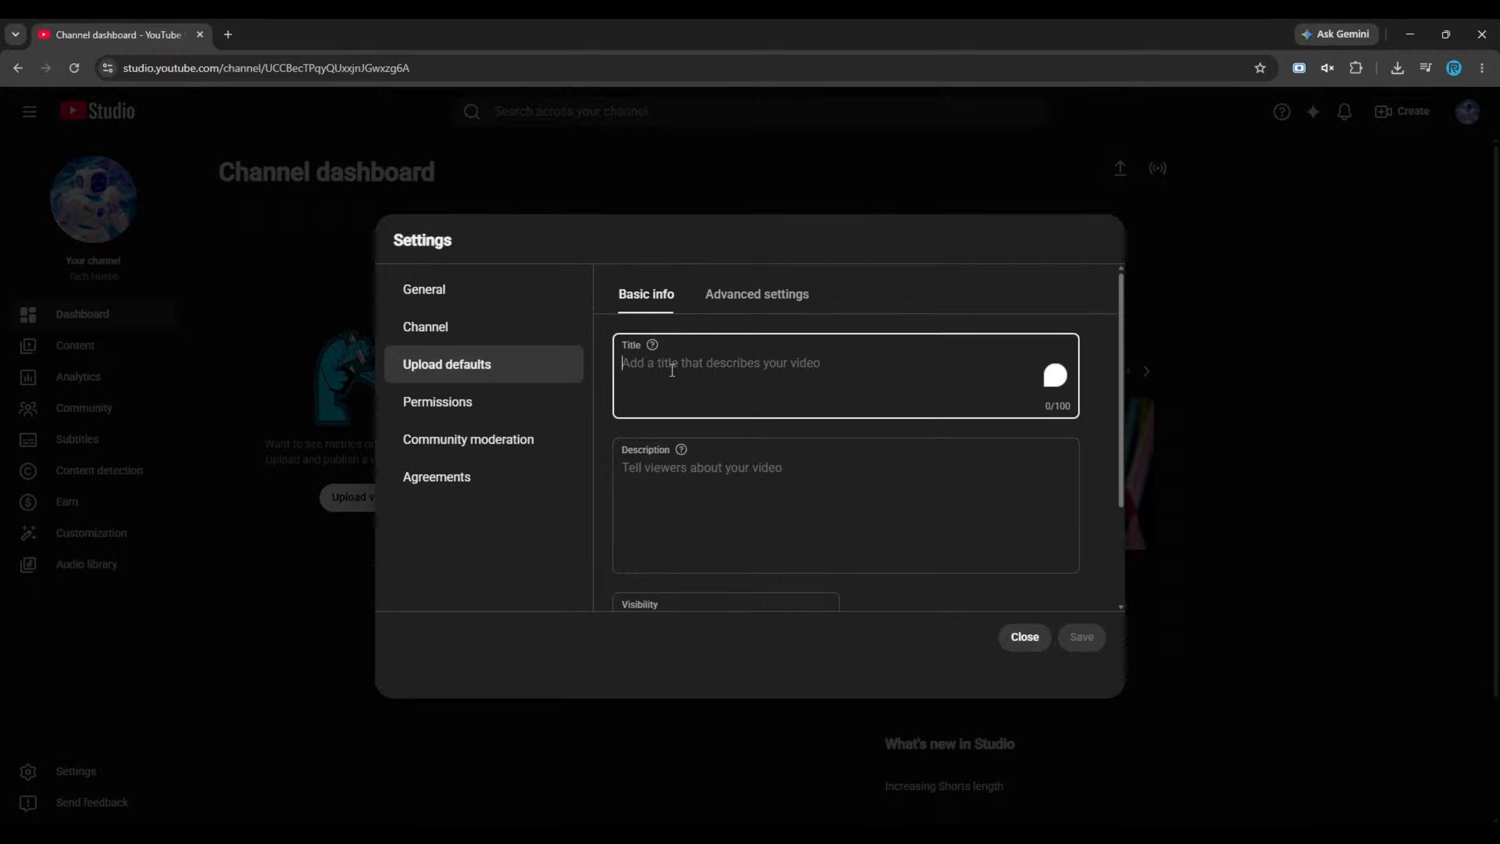
click(723, 477)
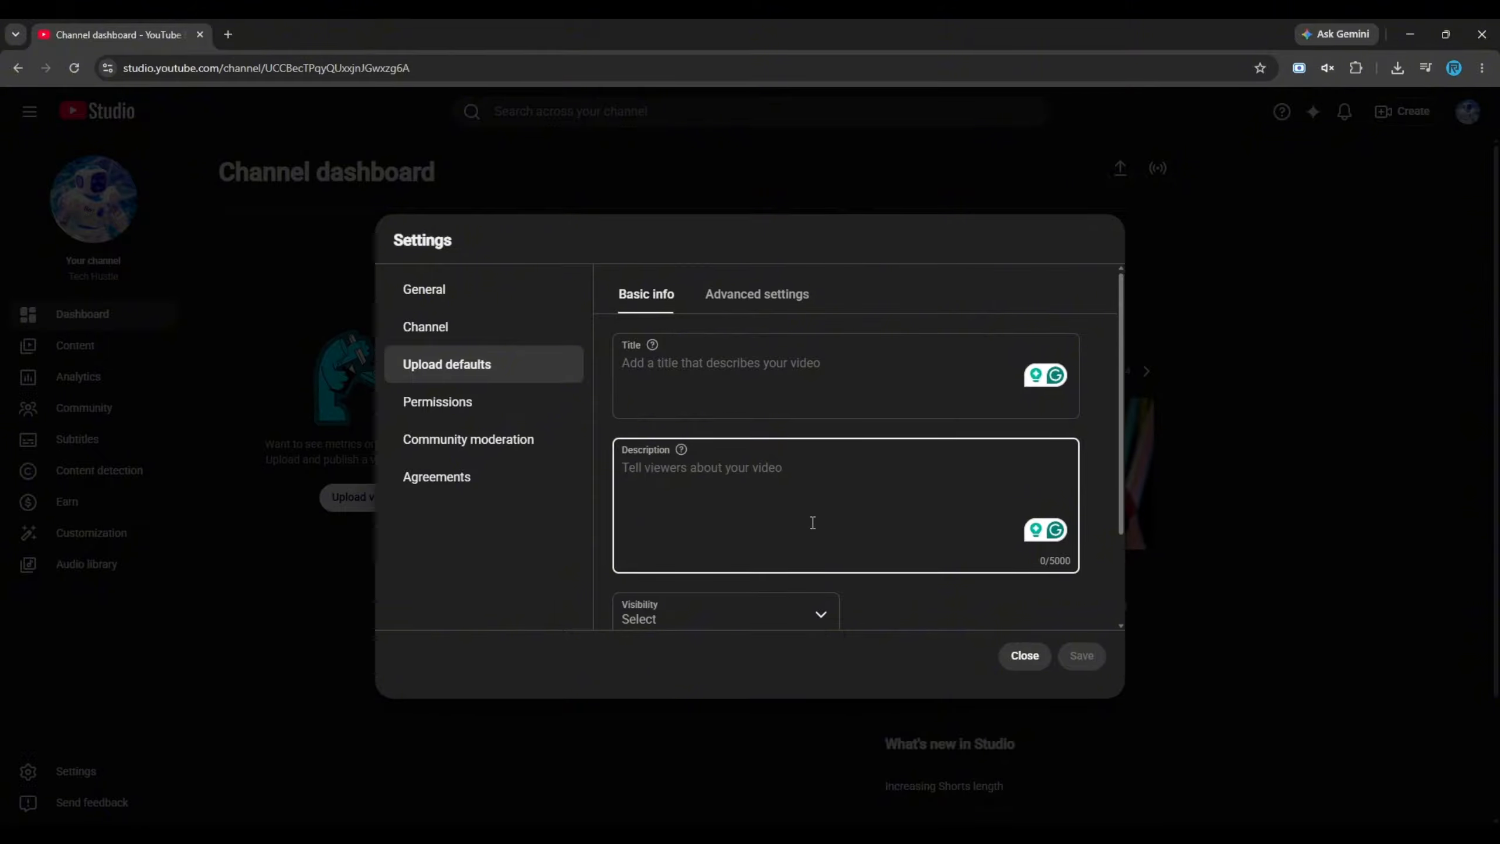
scroll(812, 522, down, 2)
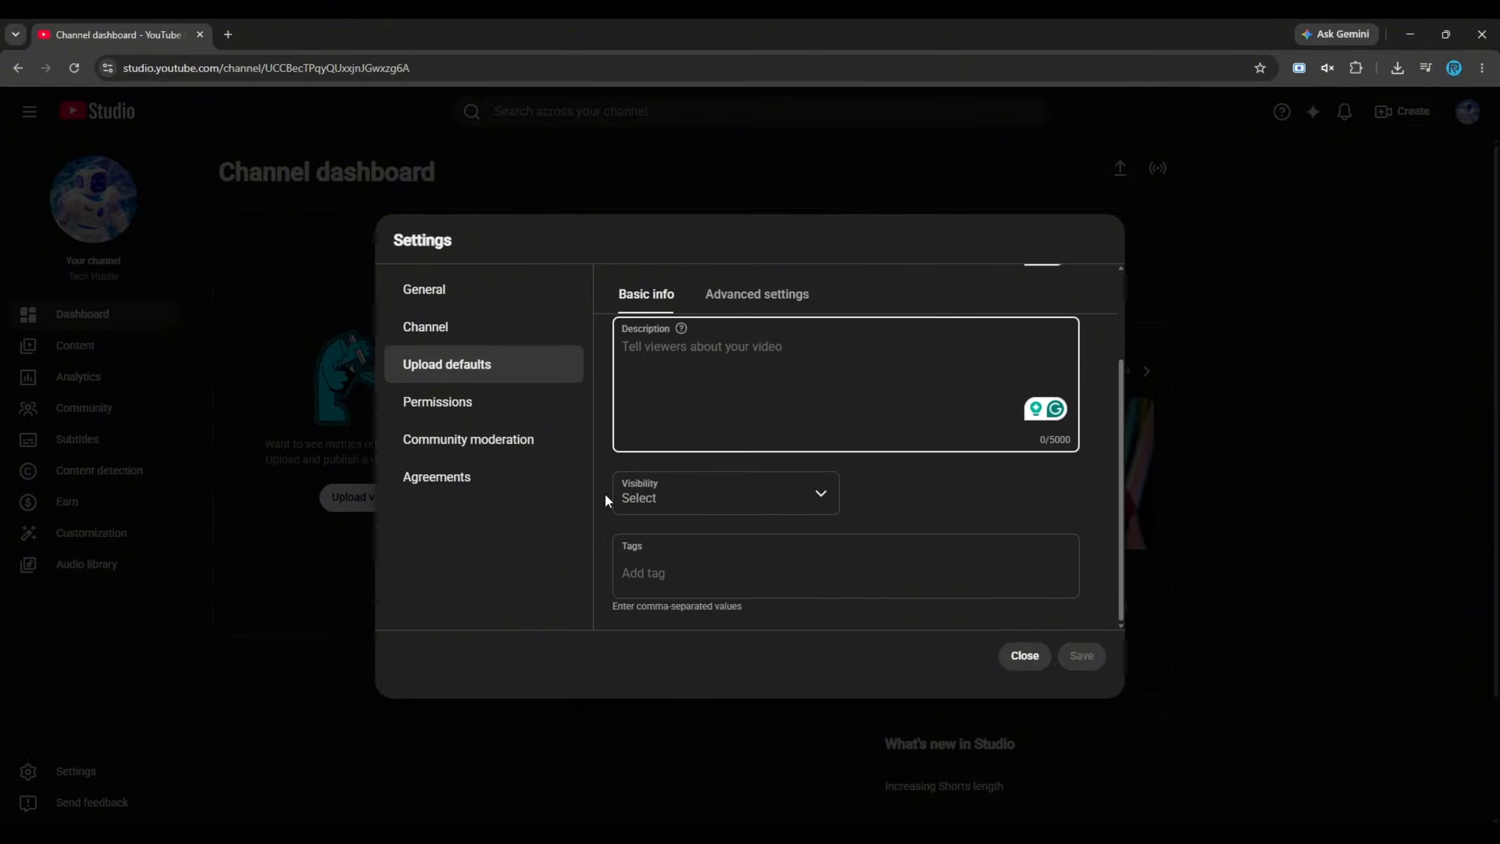
click(724, 502)
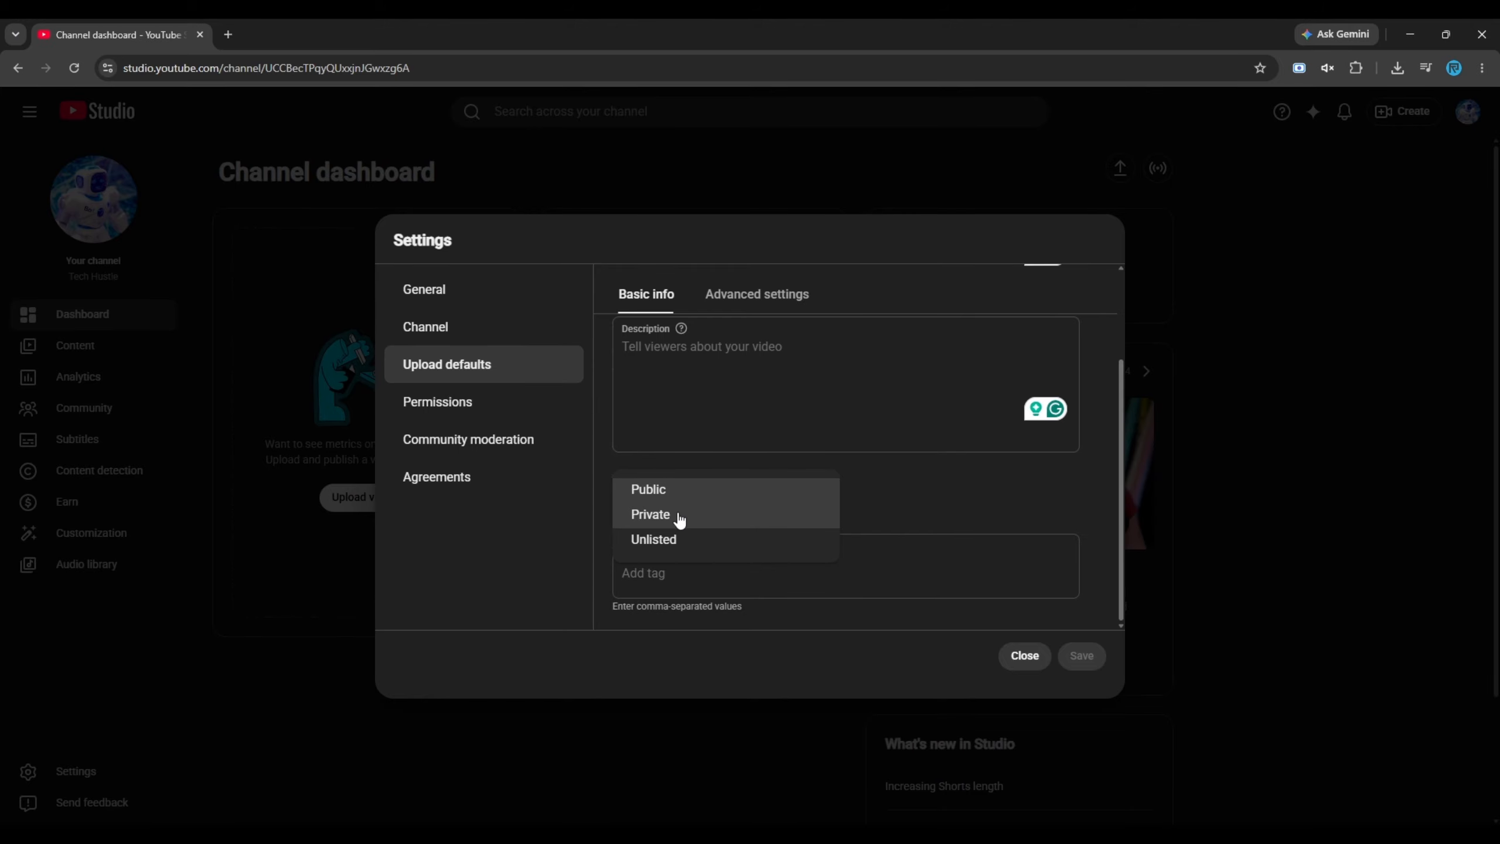
click(667, 538)
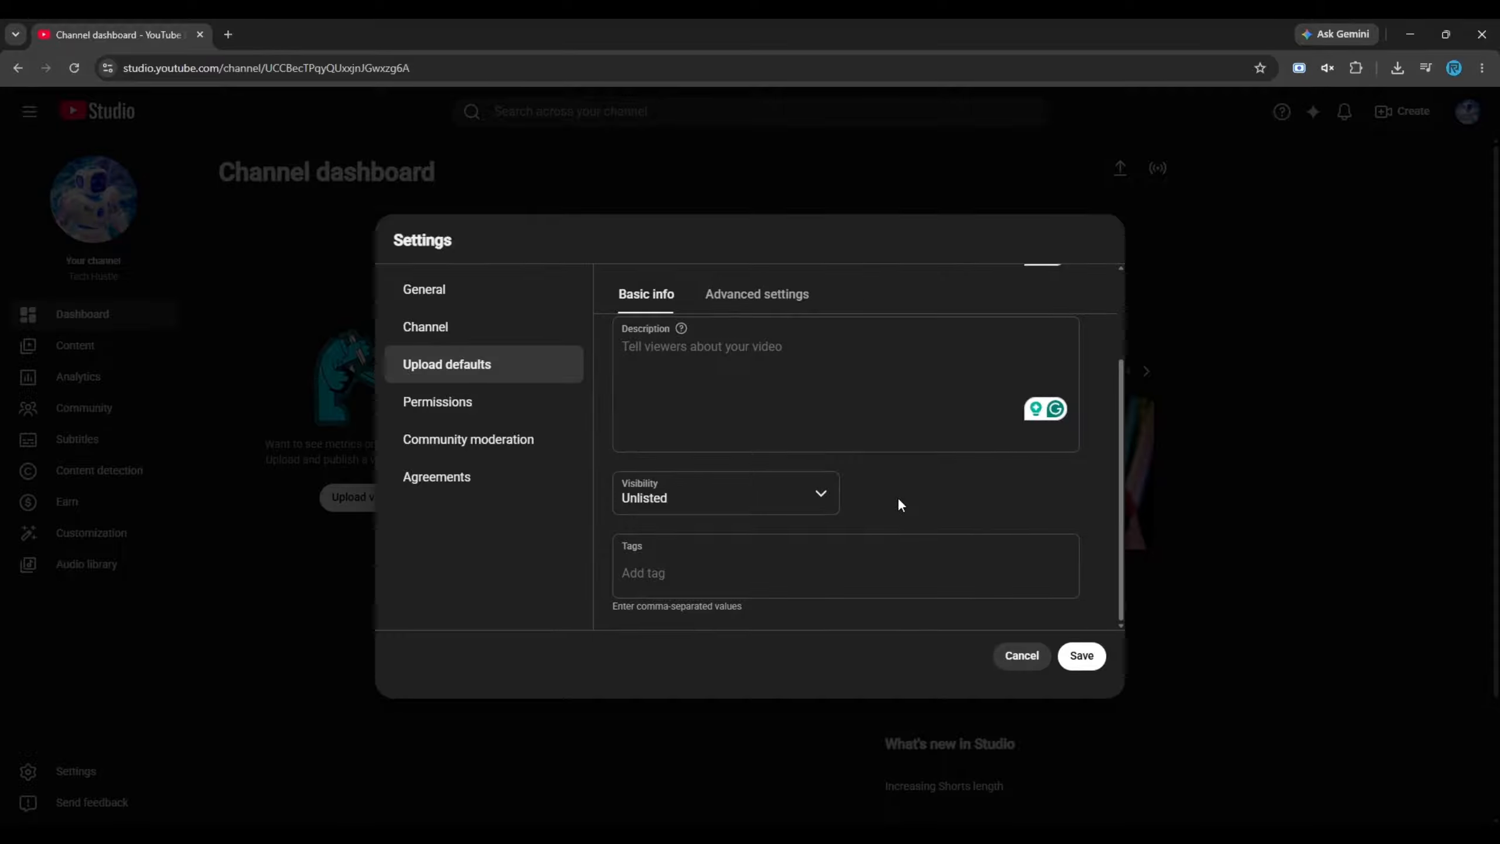
Set the default video category to Science & Technology in the advanced upload defaults and save the settings
click(743, 298)
click(956, 456)
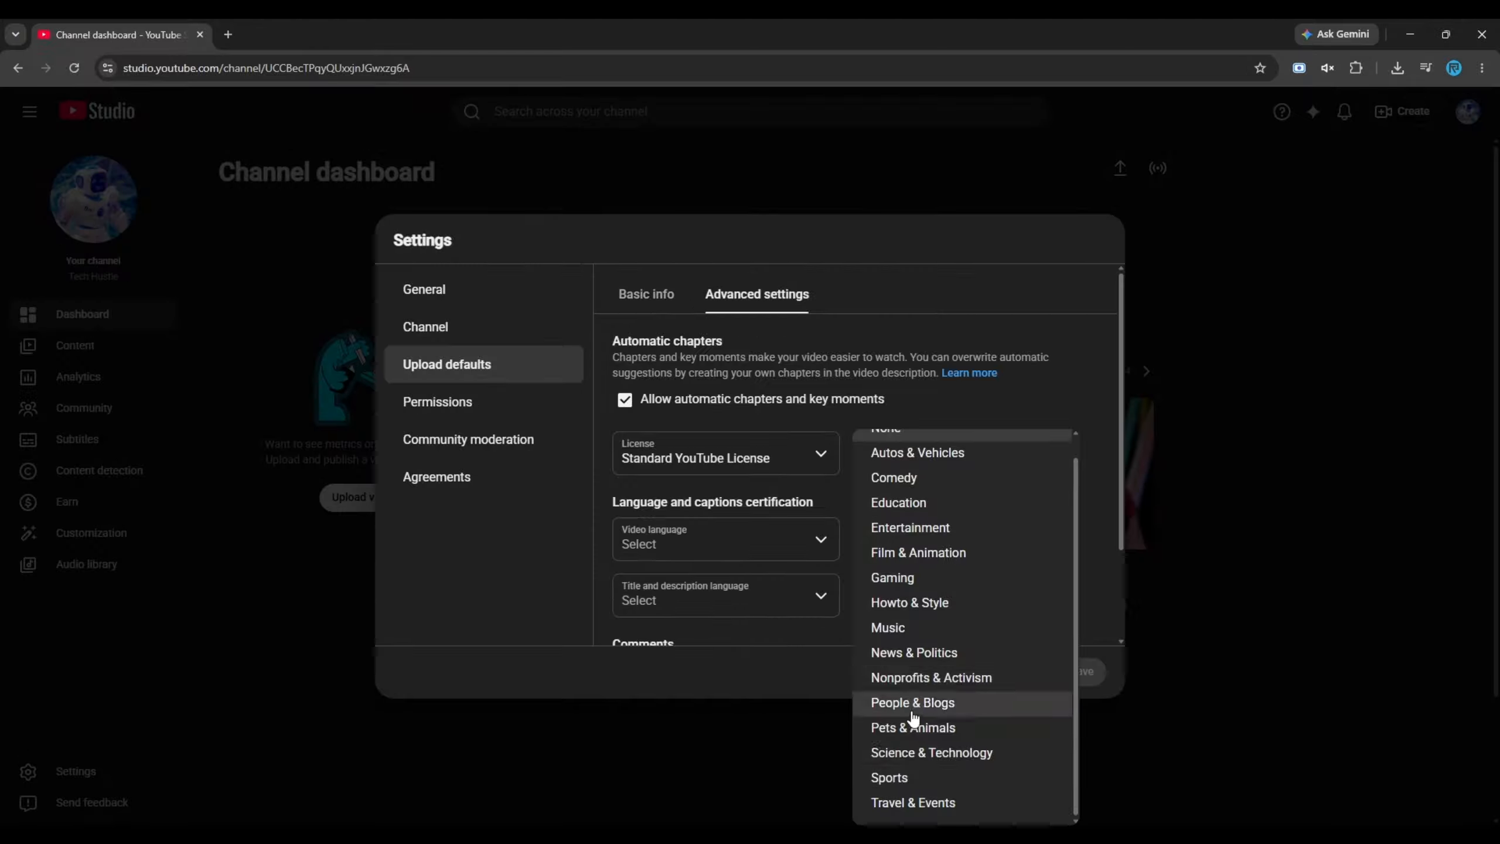
click(914, 754)
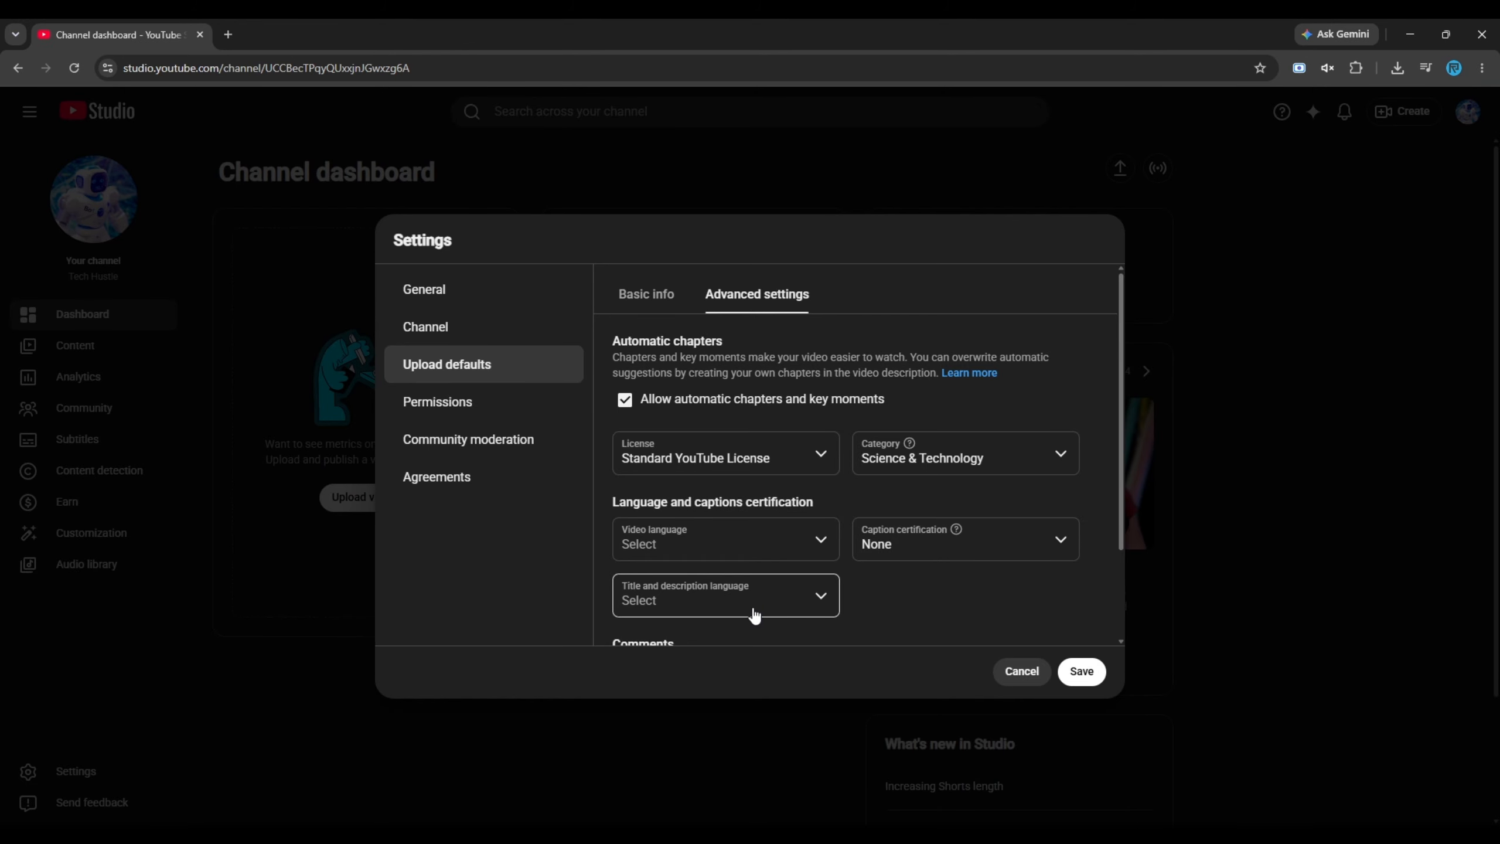
scroll(754, 615, down, 3)
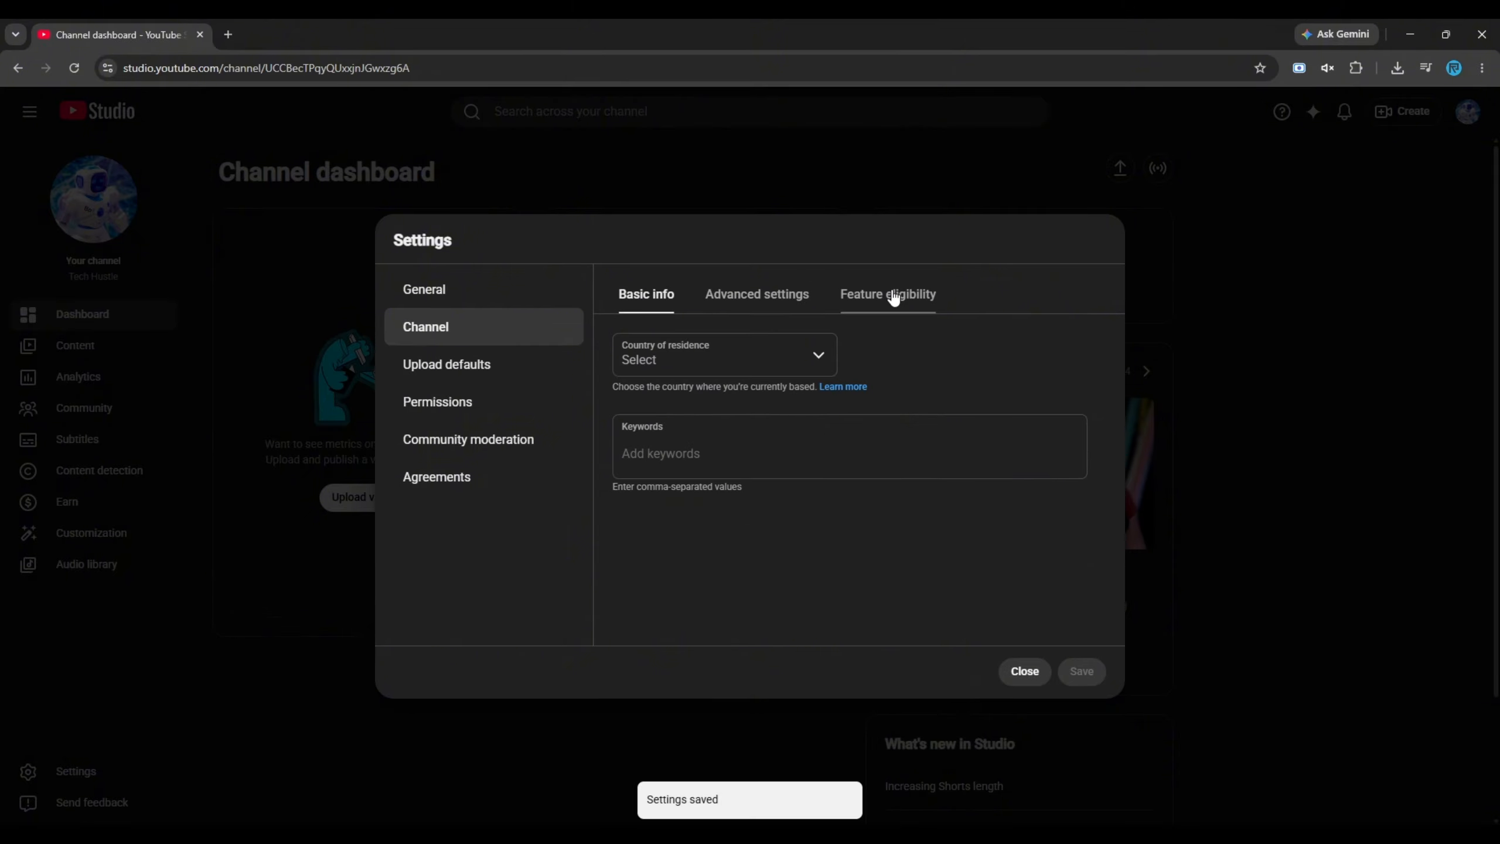
Set the channel's audience to not made for kids in the advanced channel settings and save the change
click(726, 295)
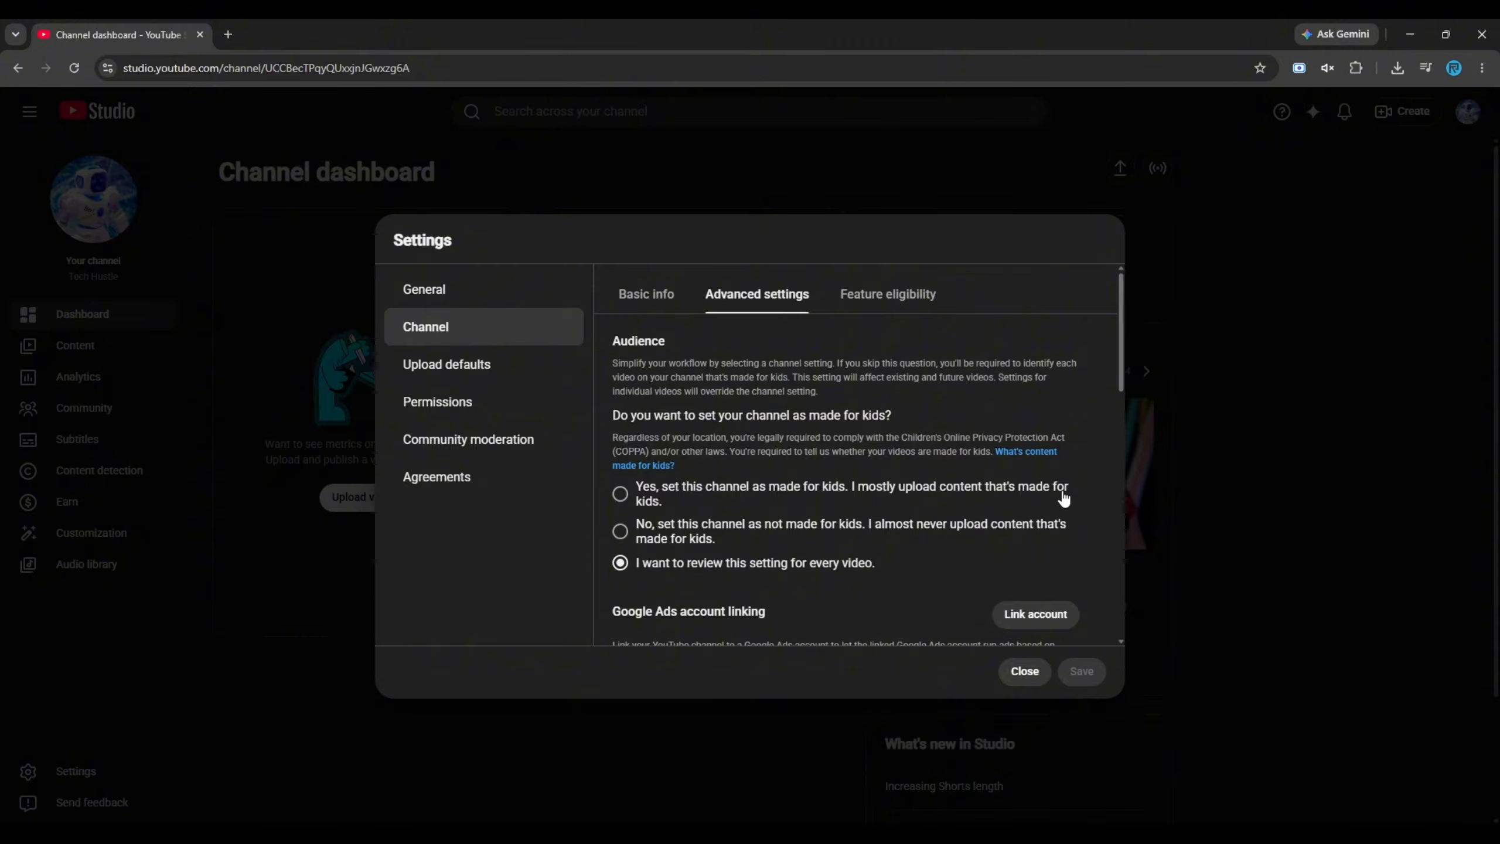
click(620, 531)
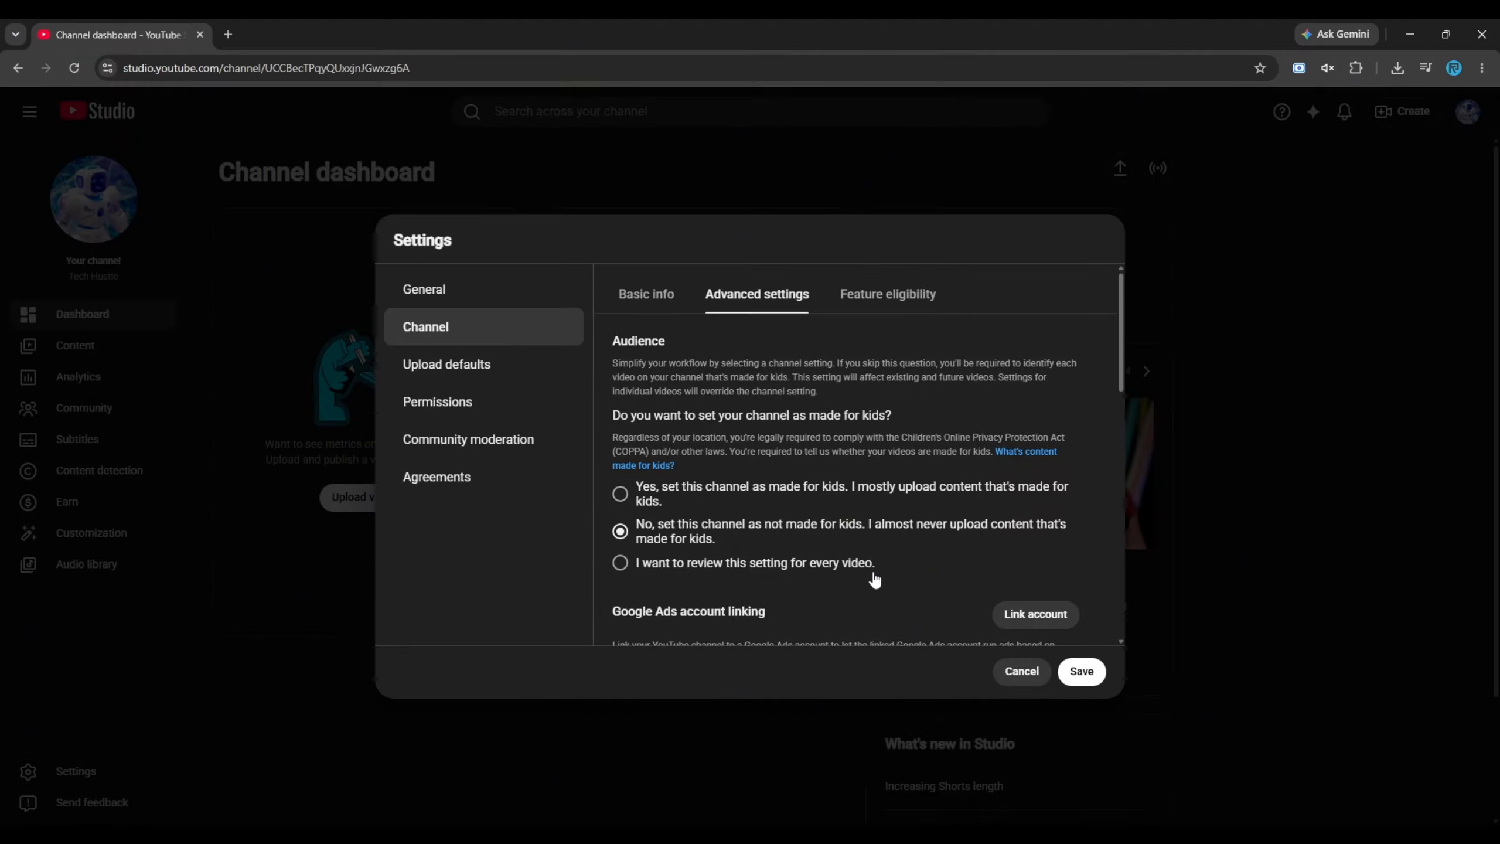
scroll(869, 578, down, 3)
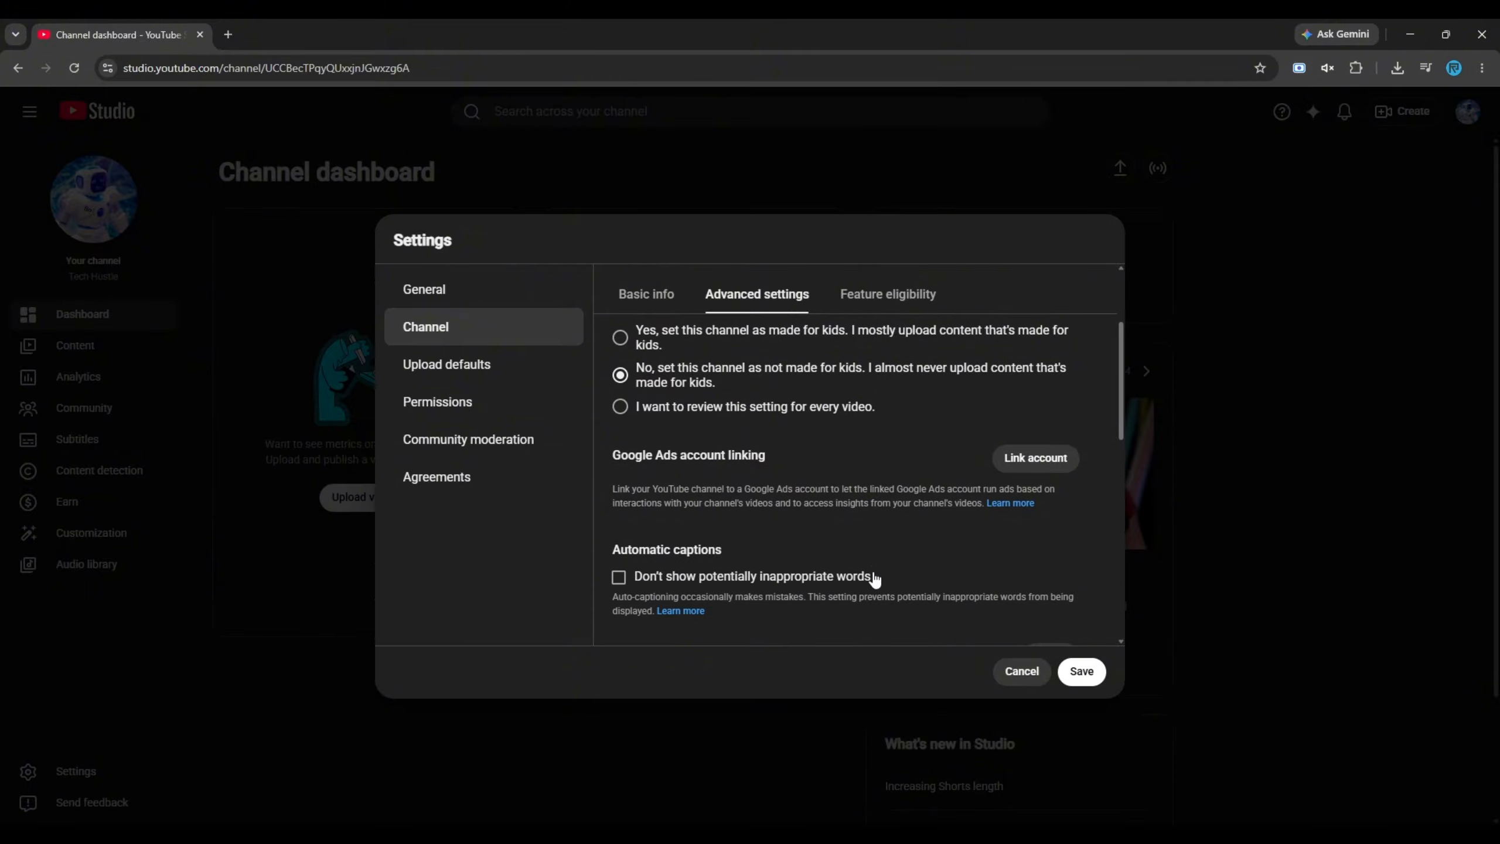
scroll(879, 570, up, 3)
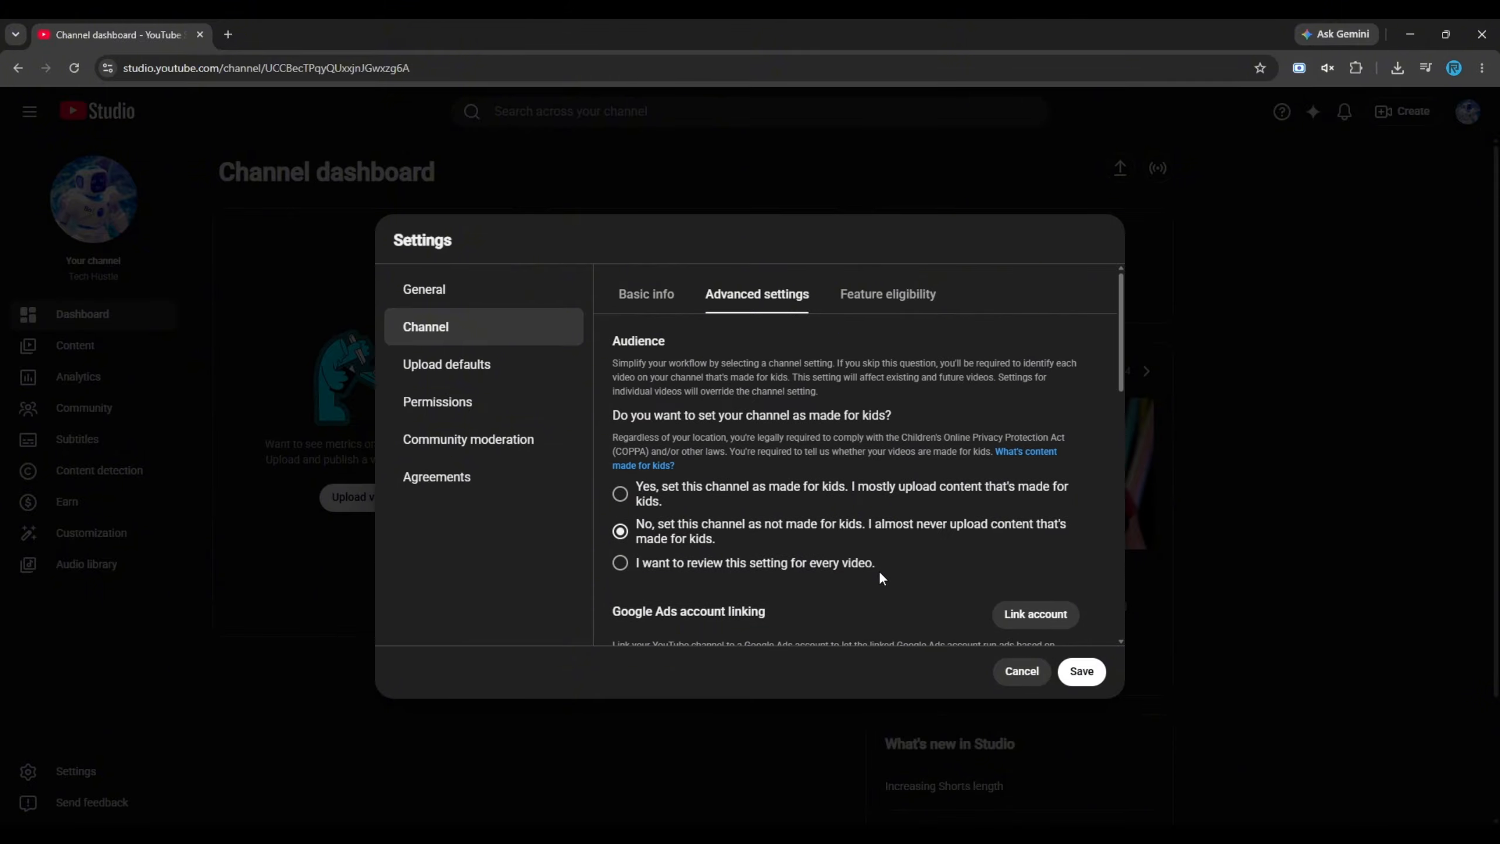
click(1081, 672)
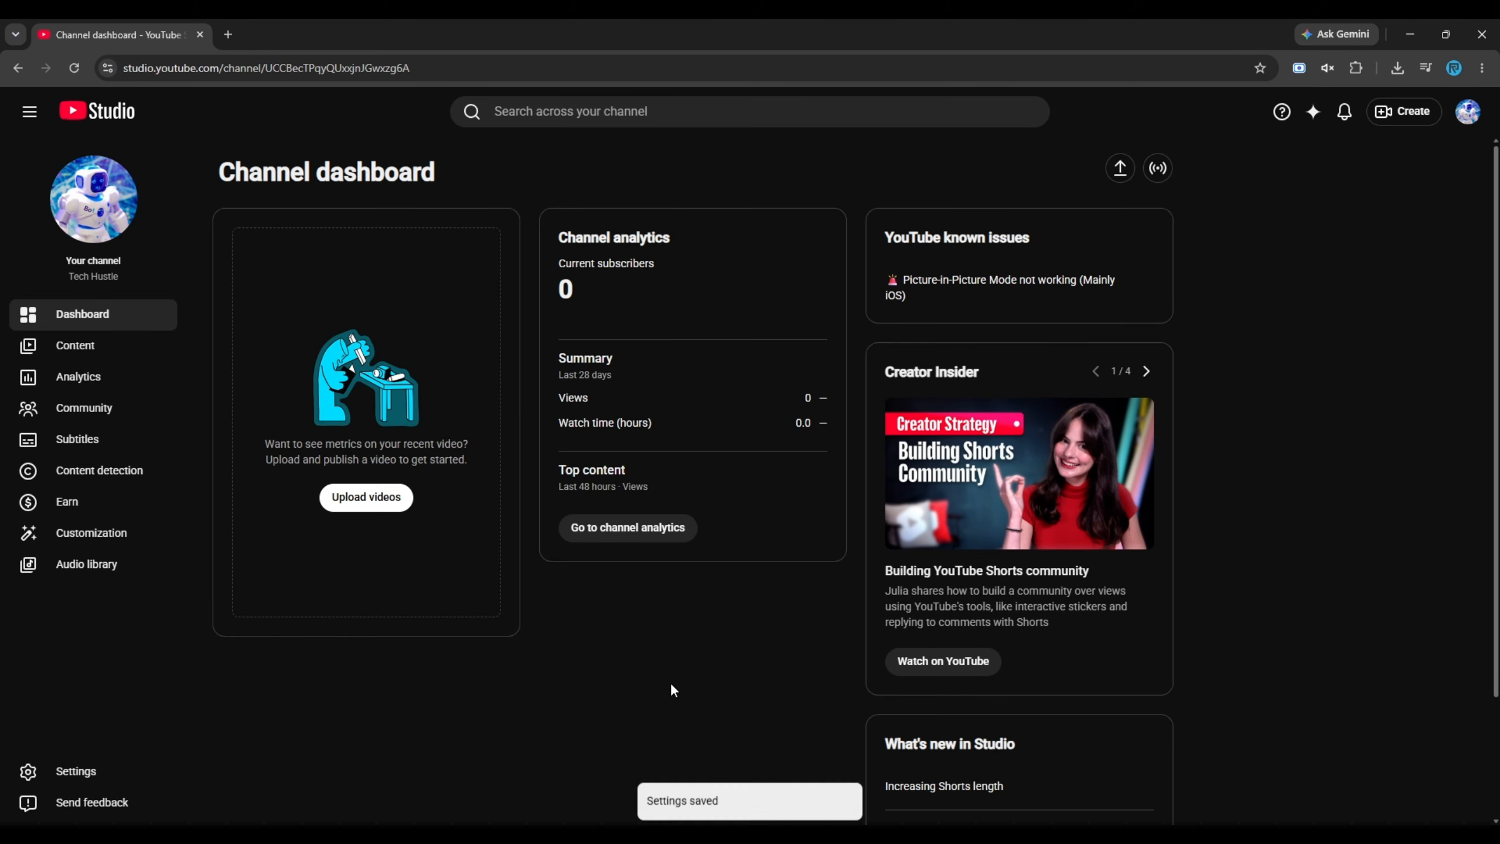